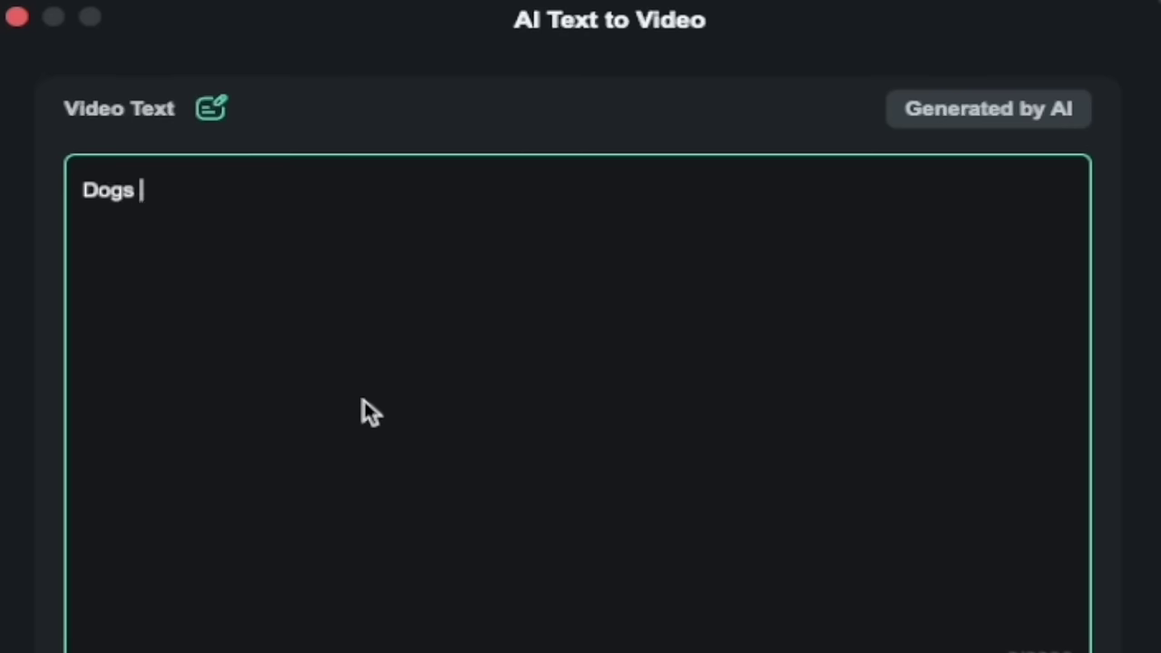
Complete the AI text-to-video prompt so it reads 'Dogs playing on the beach'.
type("p")
type("laying on the beach")
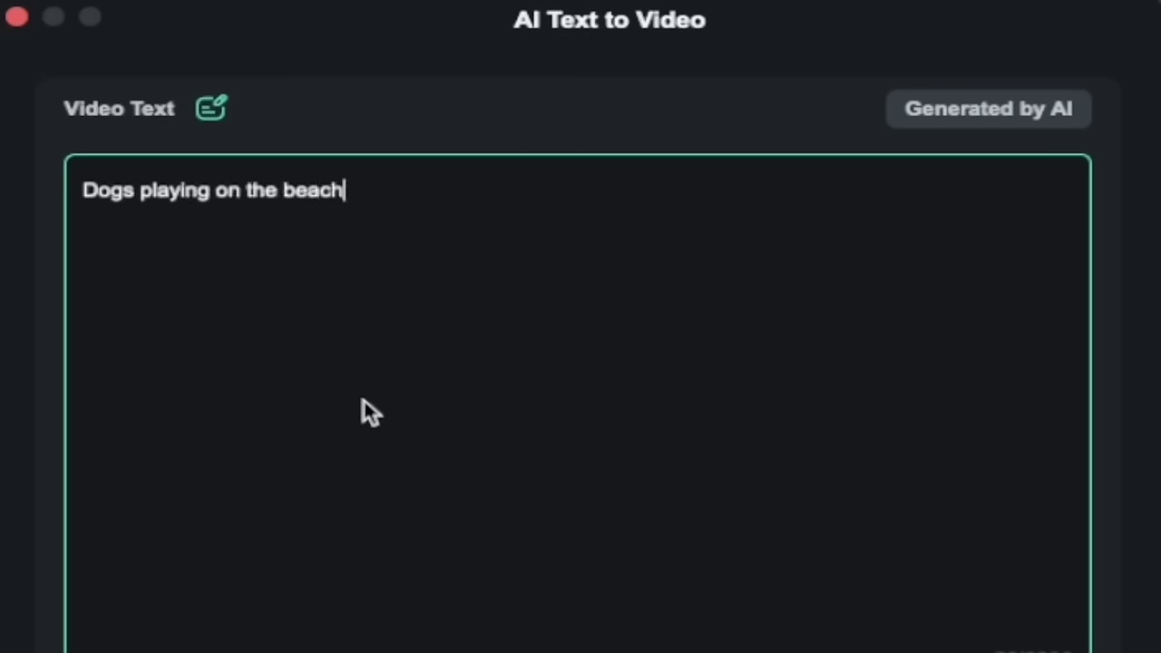
type(".")
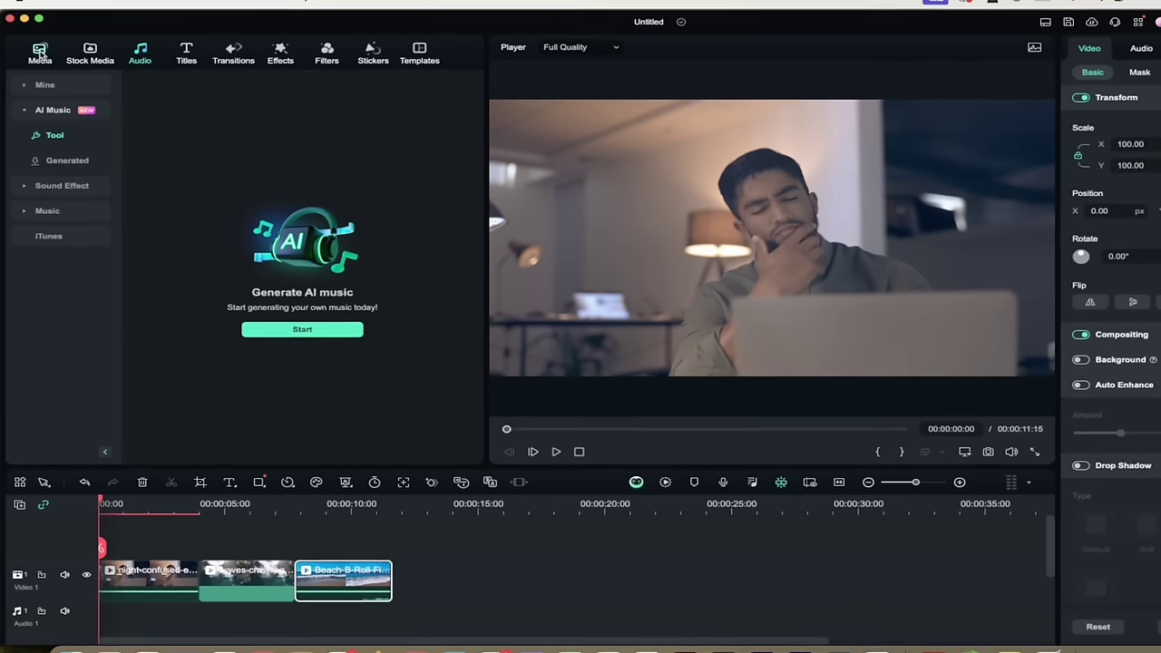
Open the AI Music Generator from the Audio library's AI Music category.
left_click(37, 61)
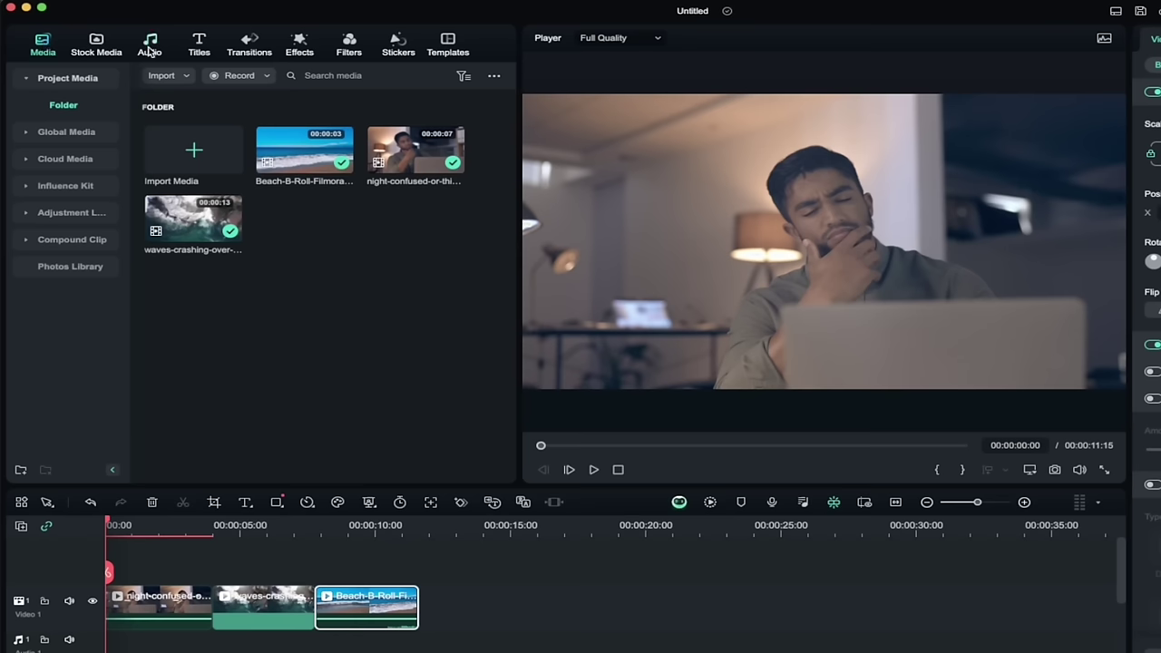
left_click(150, 48)
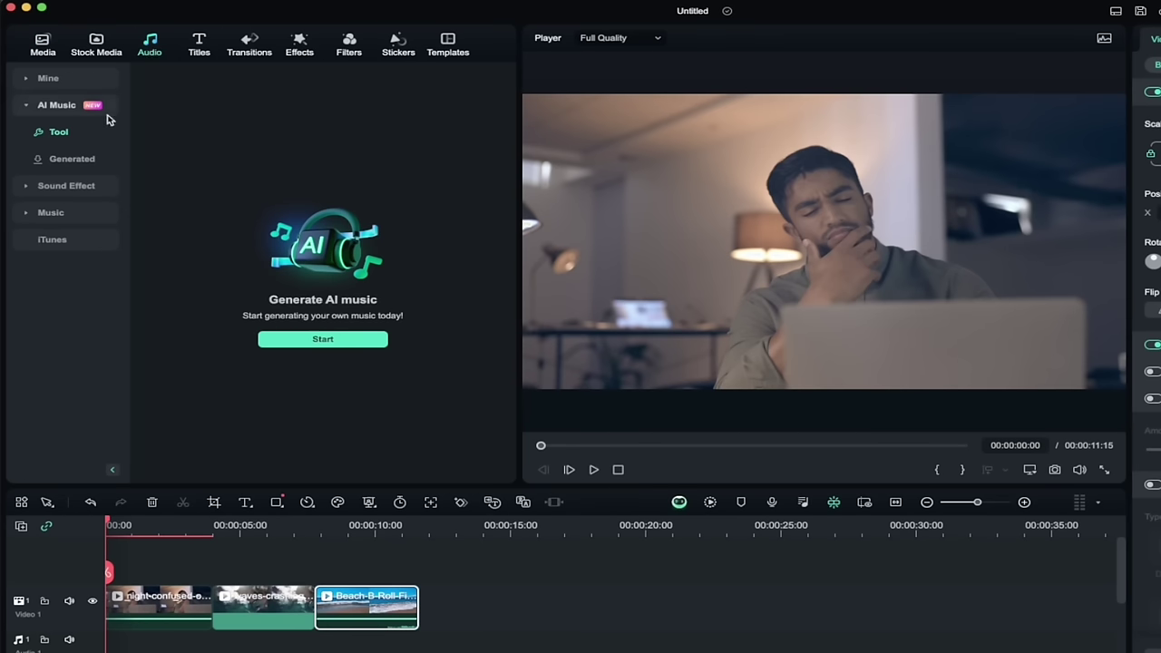
left_click(56, 105)
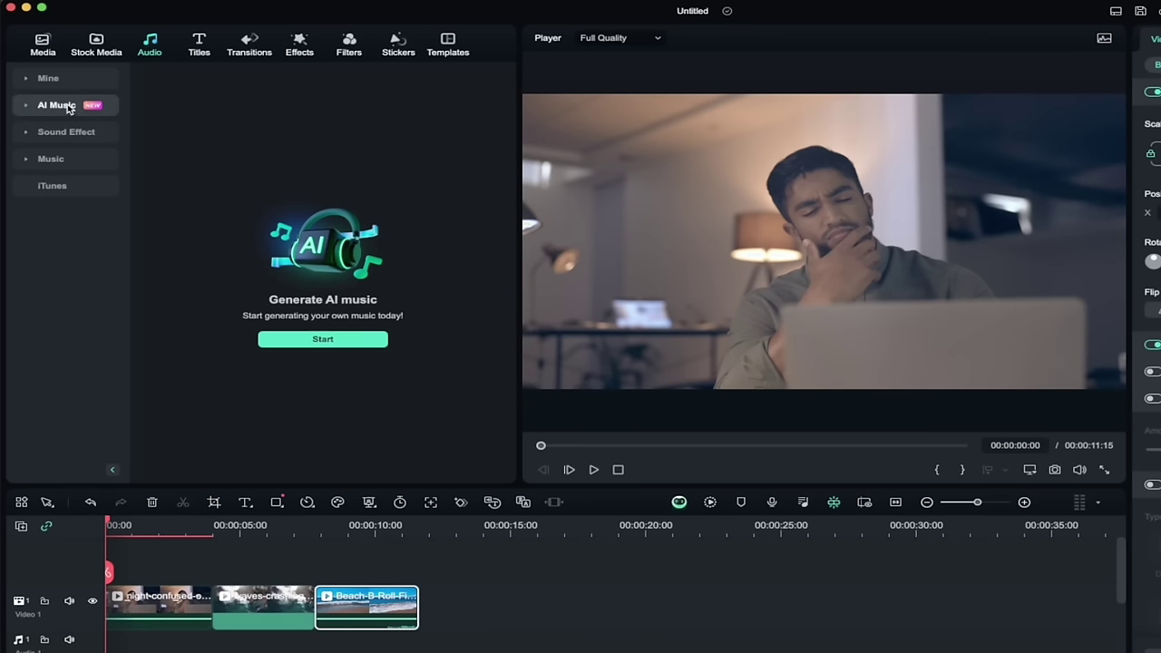
left_click(56, 105)
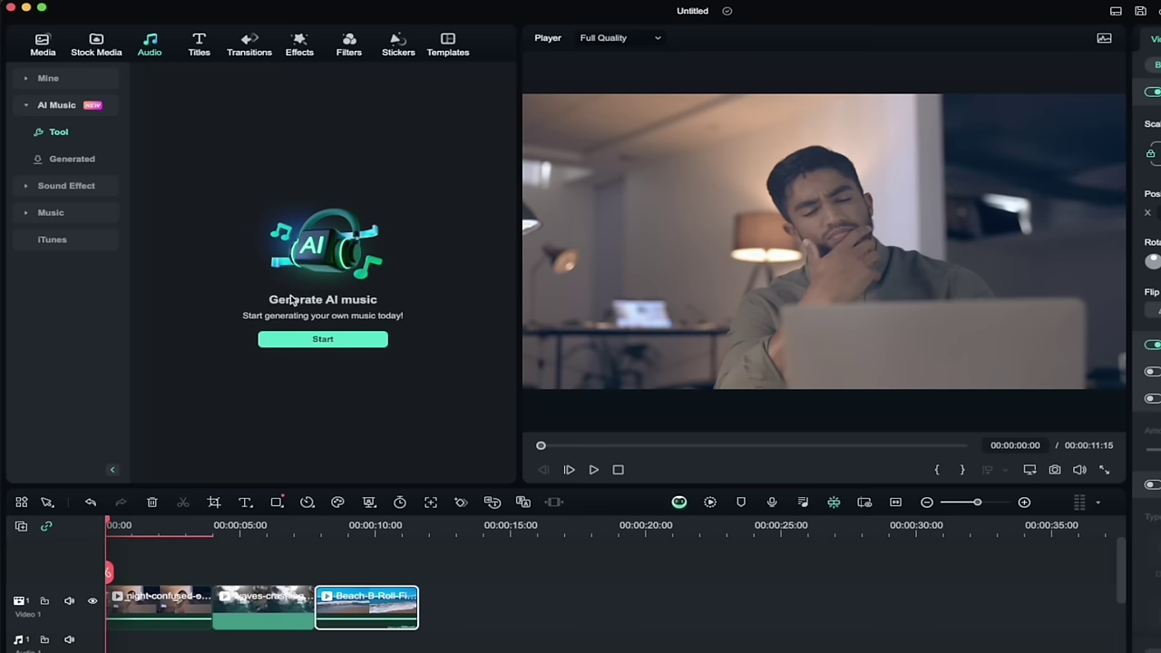
left_click(303, 342)
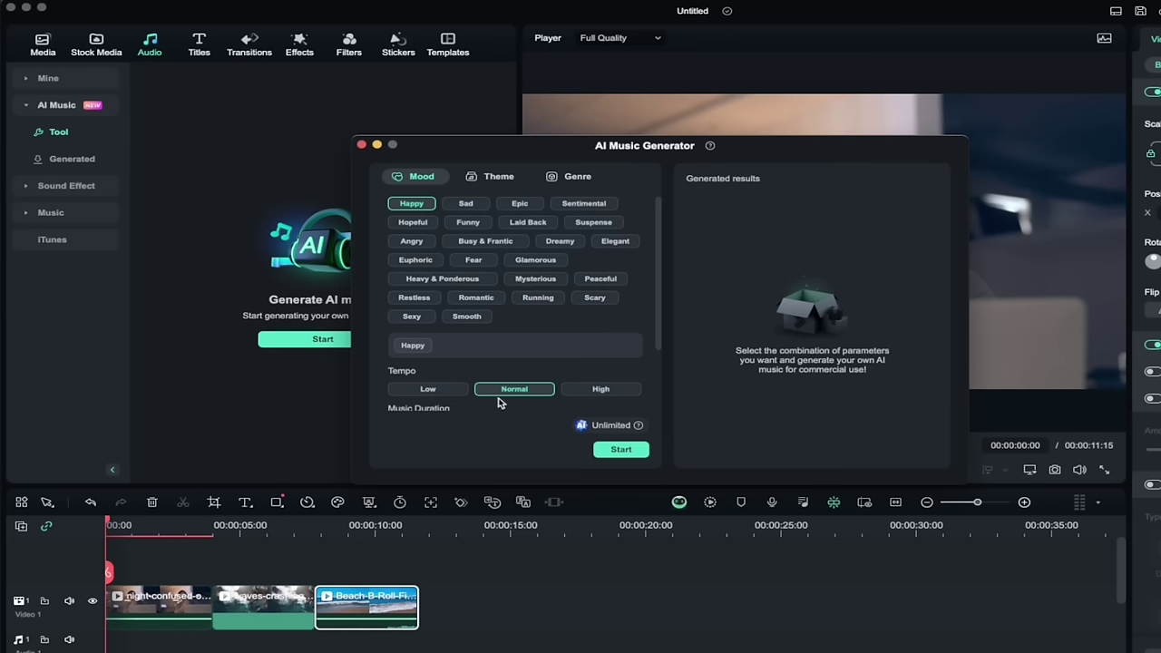
Reposition the generator window and review its Happy mood and Normal tempo defaults.
left_click_drag(521, 149, 532, 149)
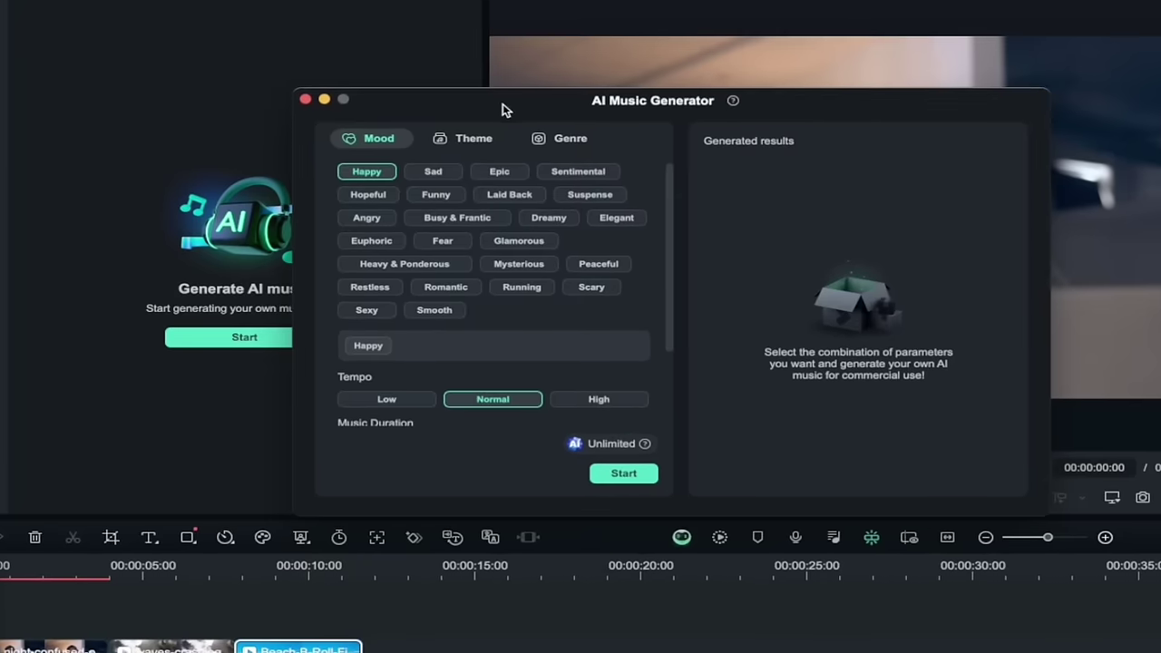
left_click_drag(503, 104, 502, 104)
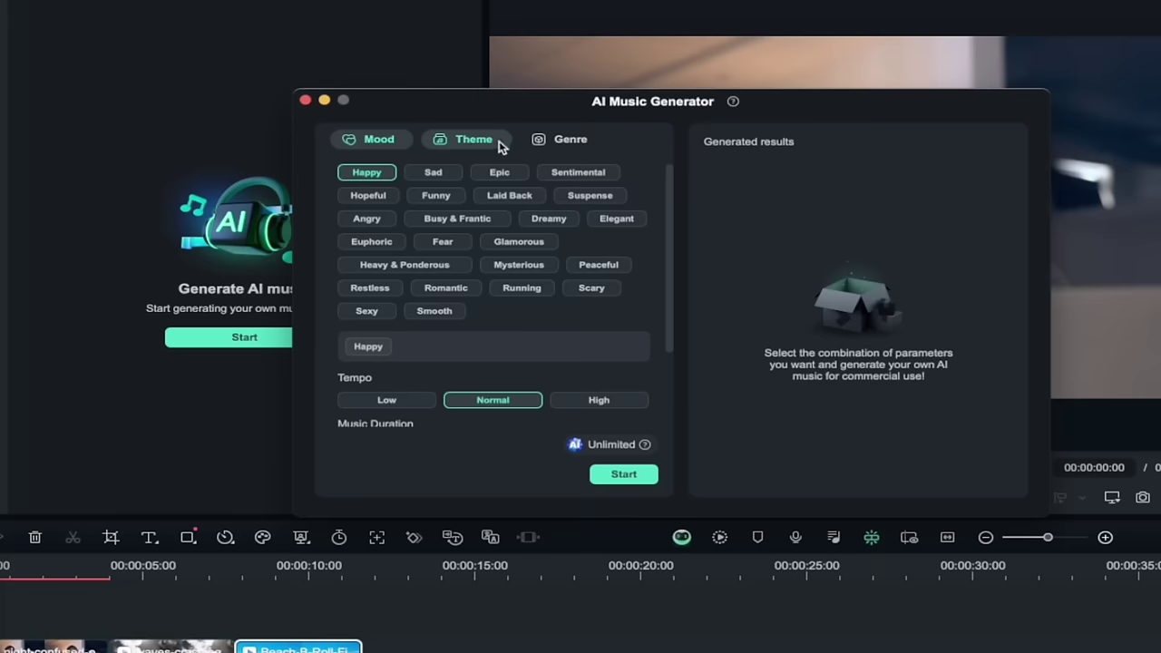
left_click_drag(667, 195, 662, 284)
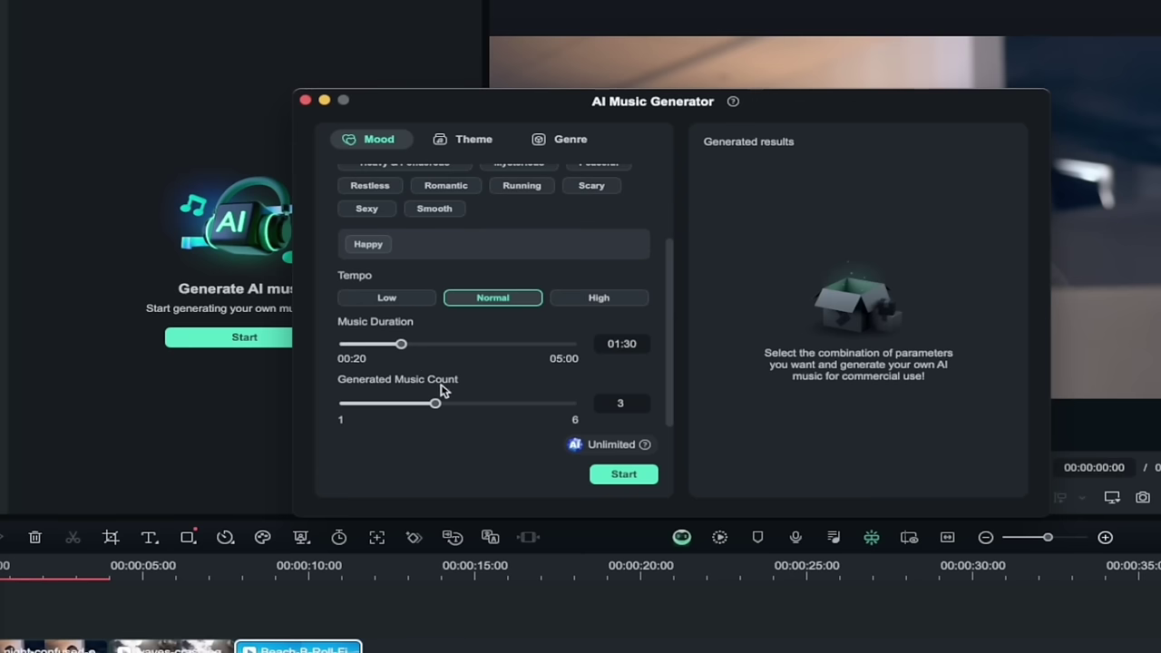
left_click_drag(671, 355, 672, 238)
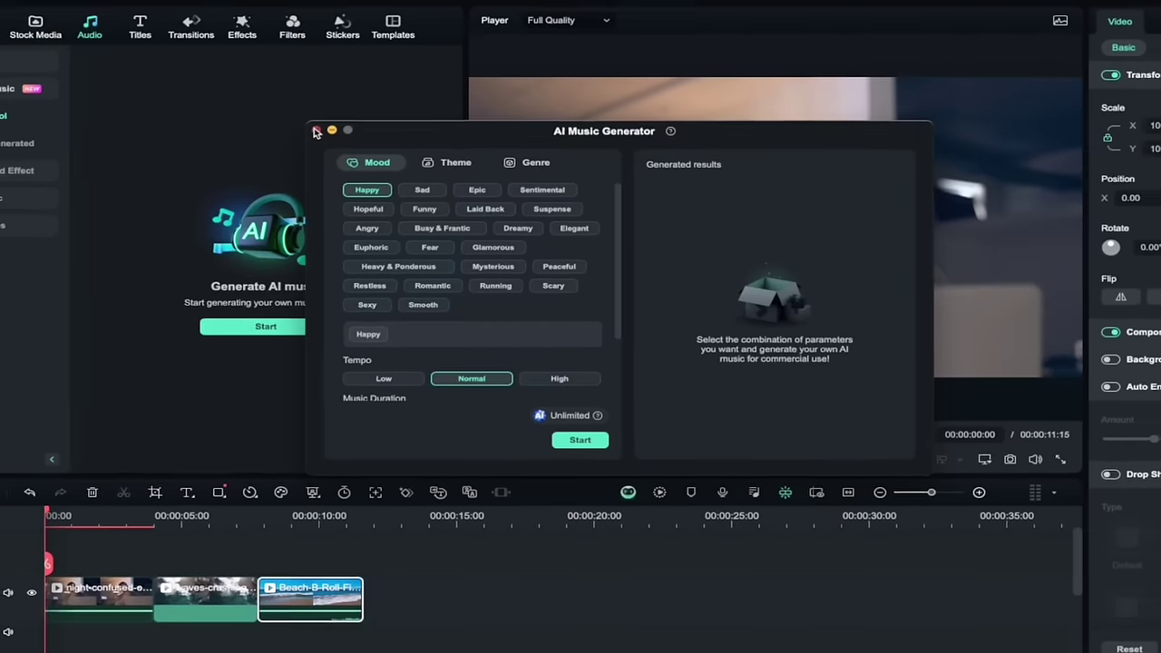
Close the AI Music Generator and scrub the preview along the three-clip timeline.
left_click(306, 100)
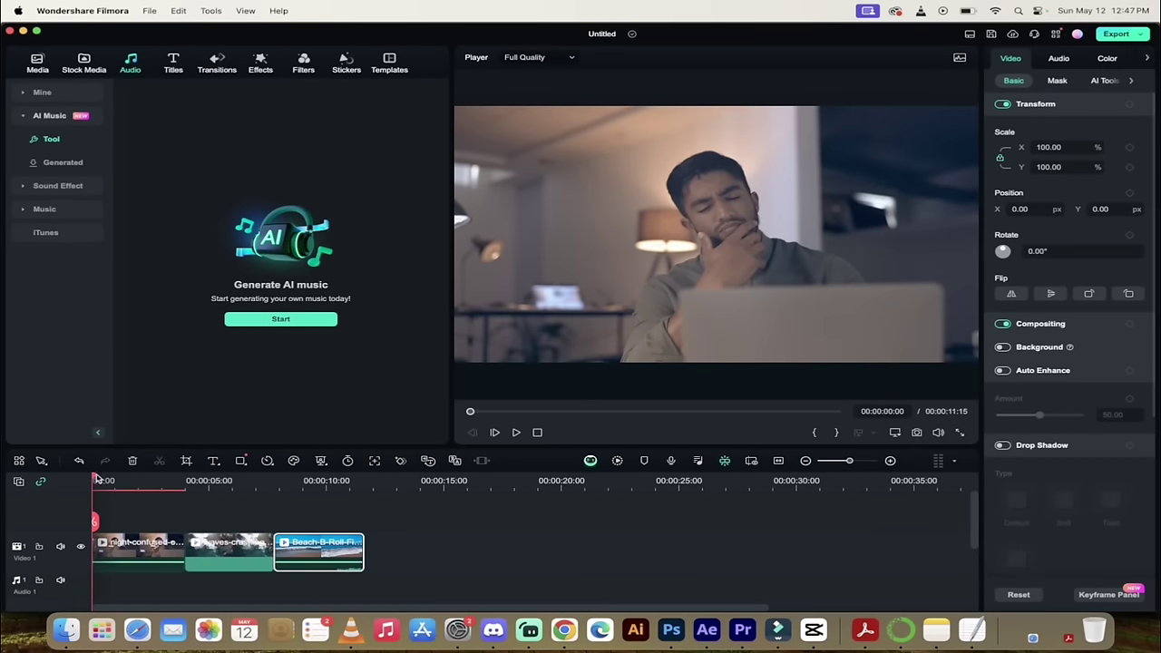
mouse_move(97, 478)
left_mouse_down()
mouse_move(350, 486)
mouse_move(89, 483)
left_mouse_up()
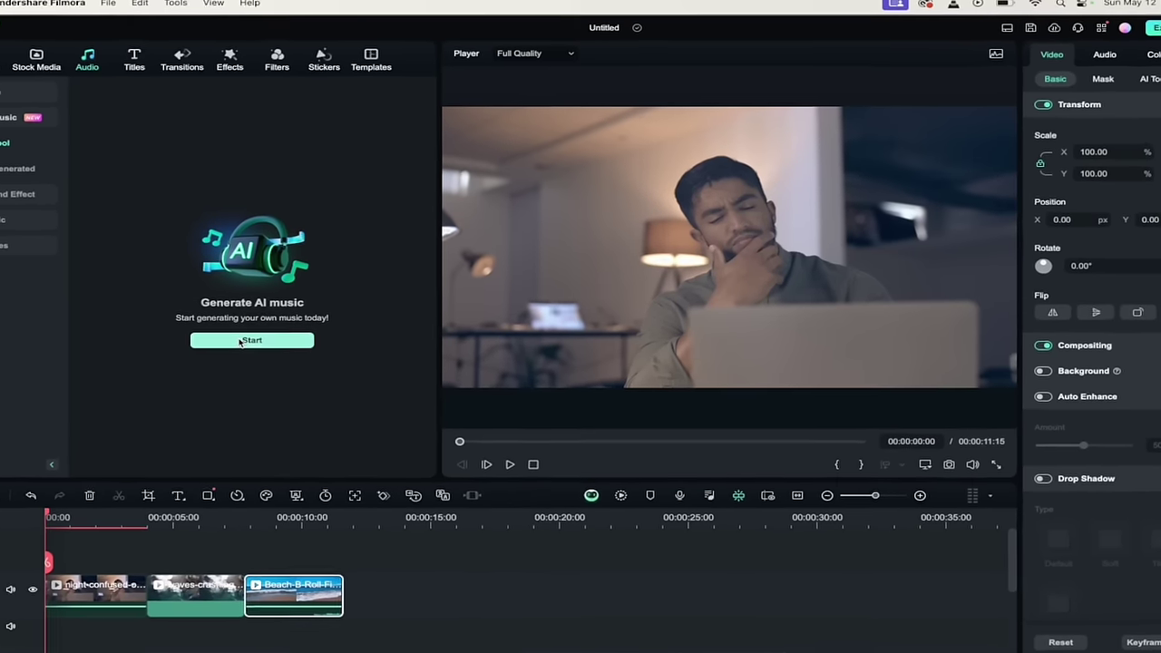
Reopen the AI Music Generator, choose Hopeful mood and Travel theme, and show genres.
left_click(270, 319)
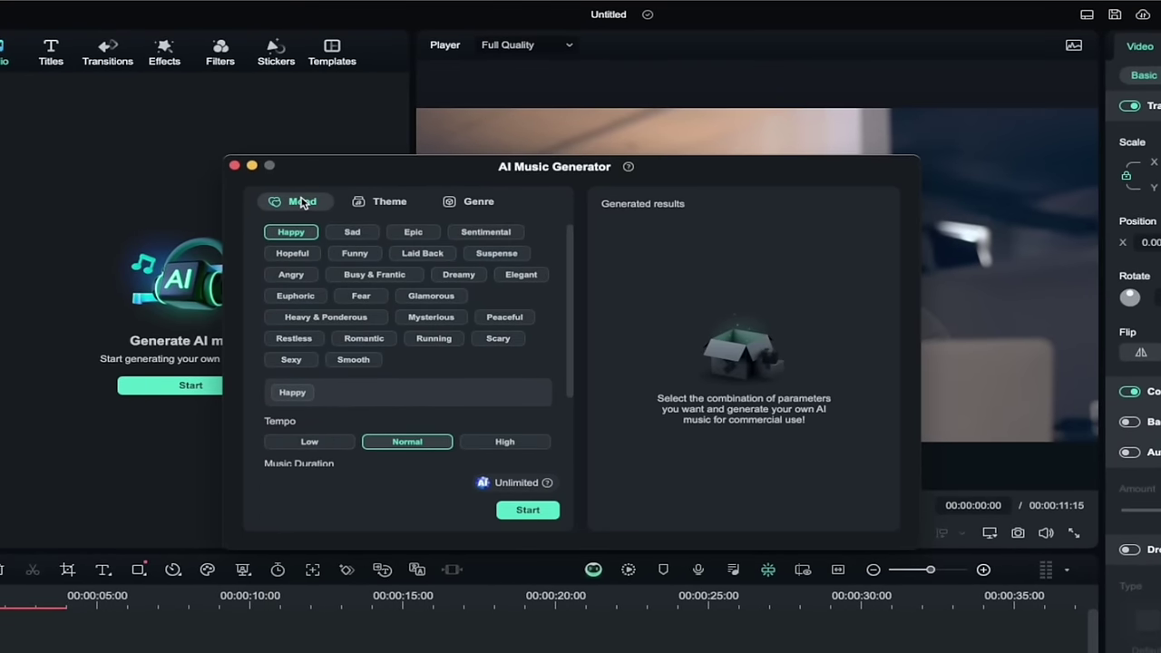
left_click(298, 253)
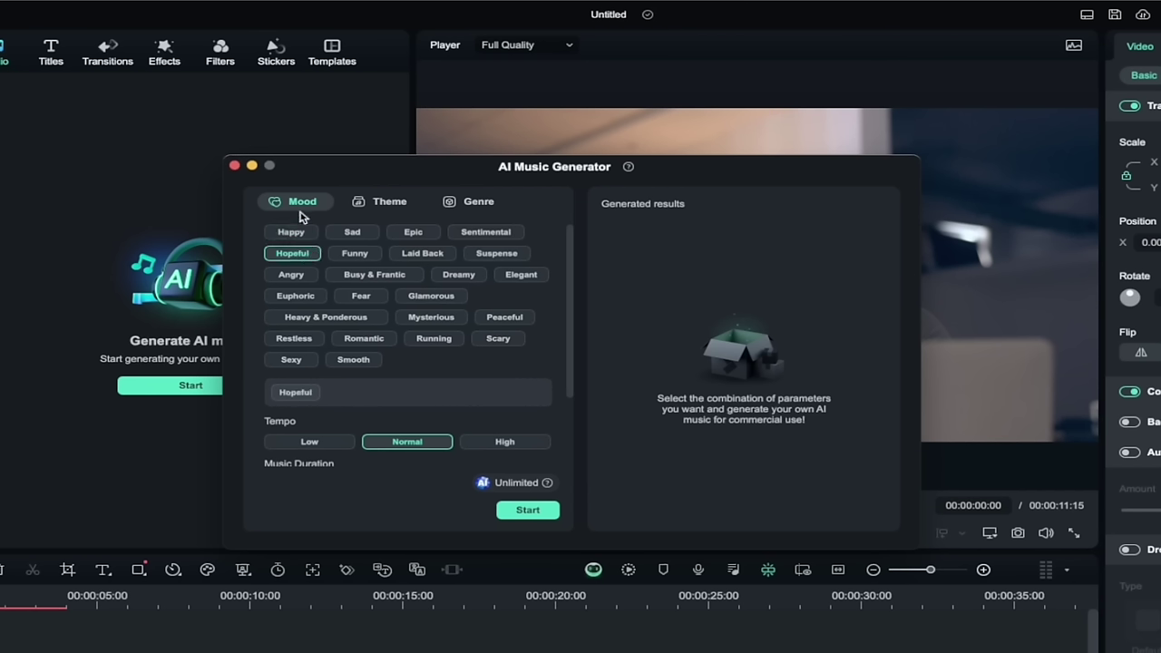
left_click(306, 259)
left_click(306, 258)
left_click(386, 203)
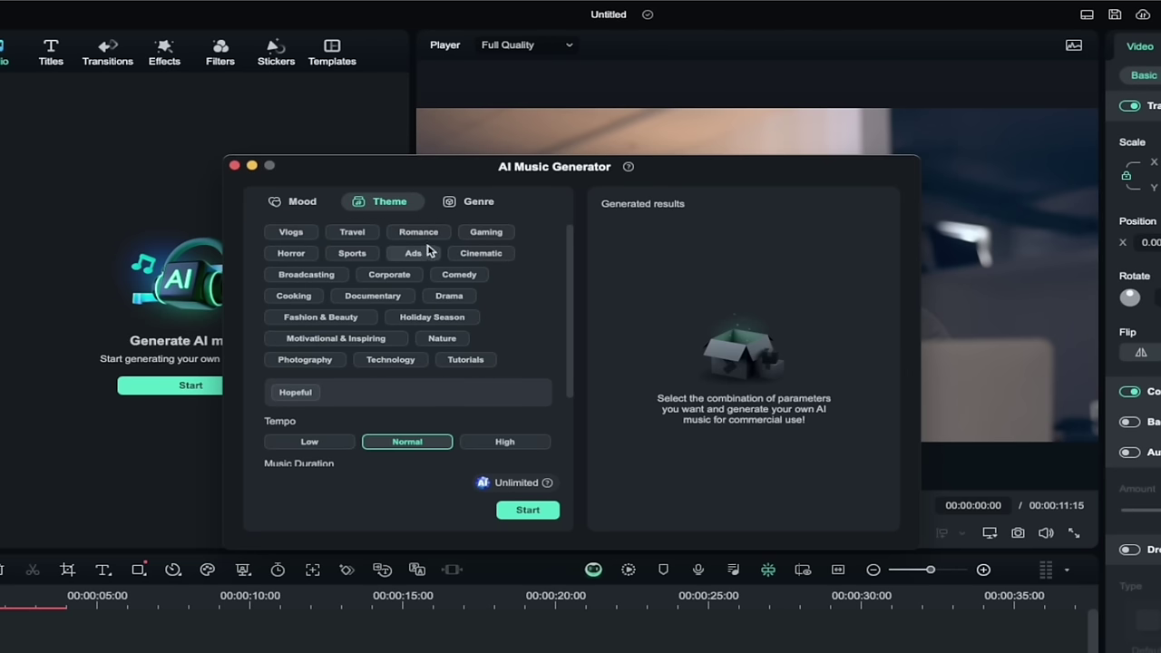
left_click(362, 234)
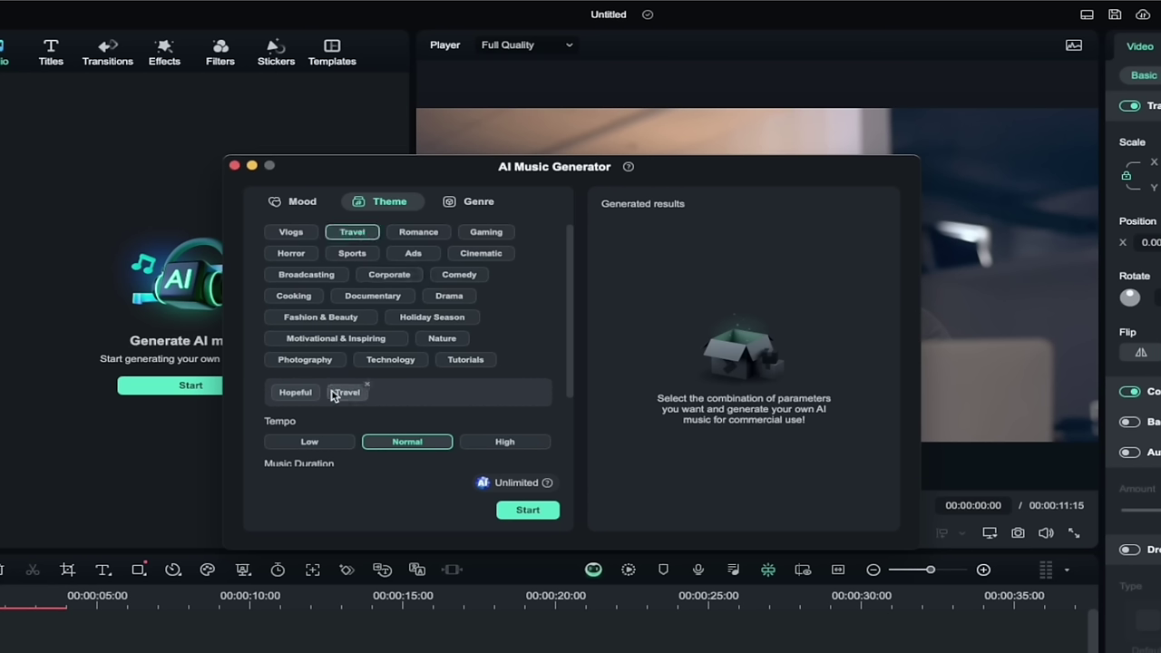
left_click(480, 202)
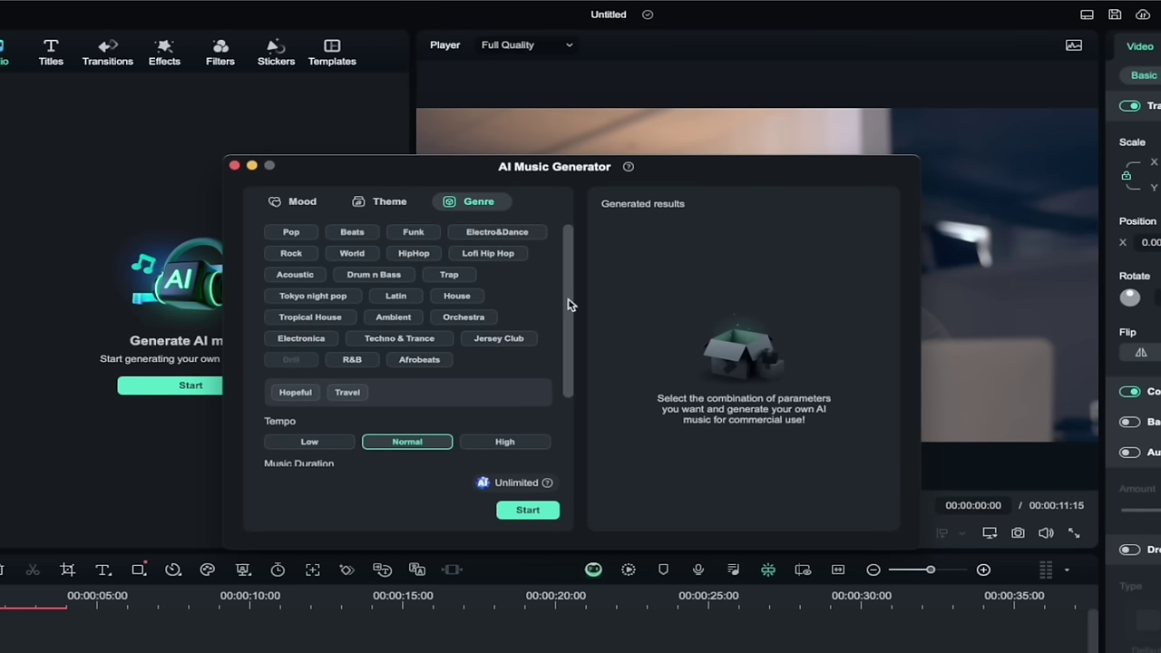
Set Music Duration to 00:20 and Generated Music Count to 6.
left_click_drag(570, 306, 575, 277)
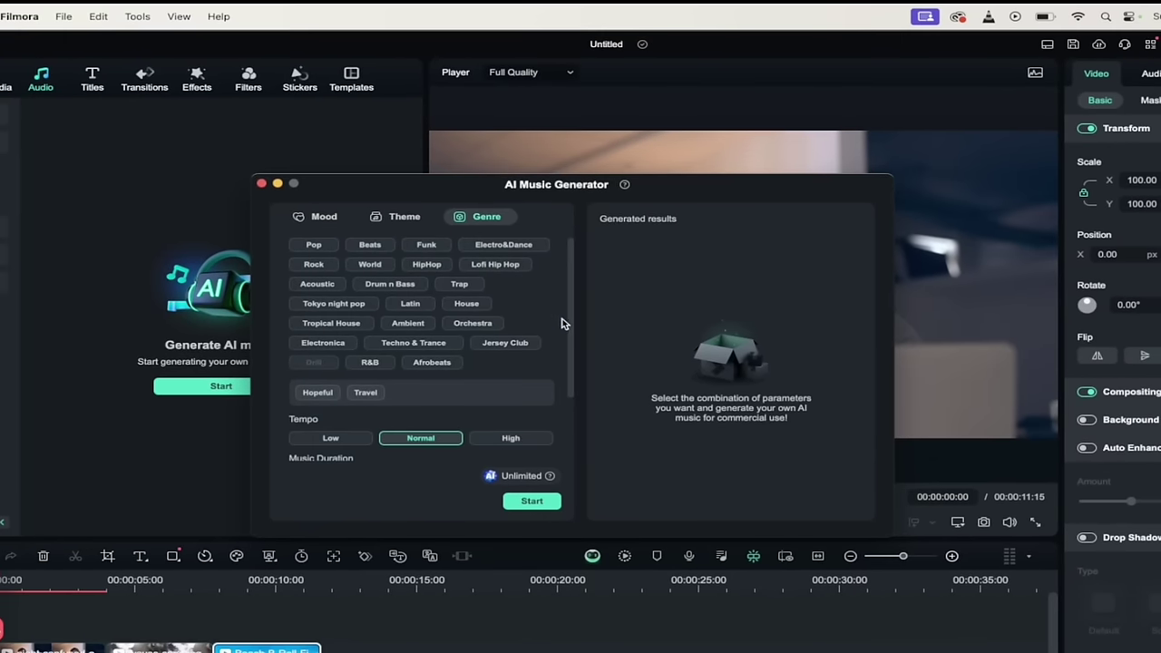
scroll(571, 327, "down", 5)
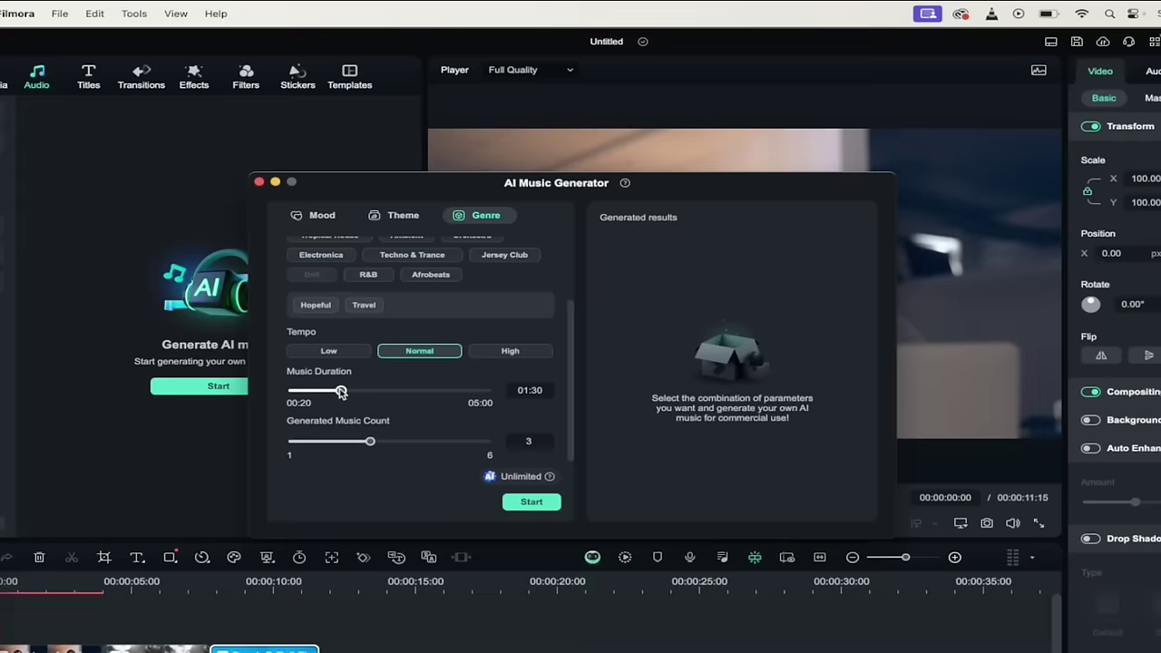
left_click_drag(322, 392, 571, 394)
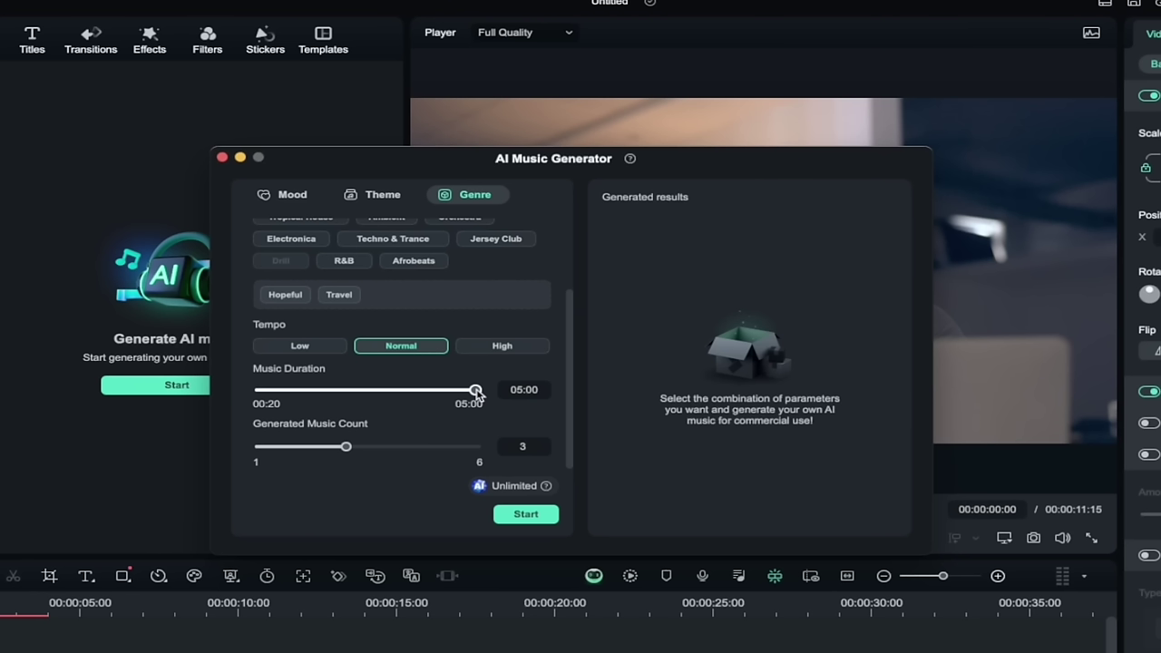
left_click_drag(476, 391, 259, 391)
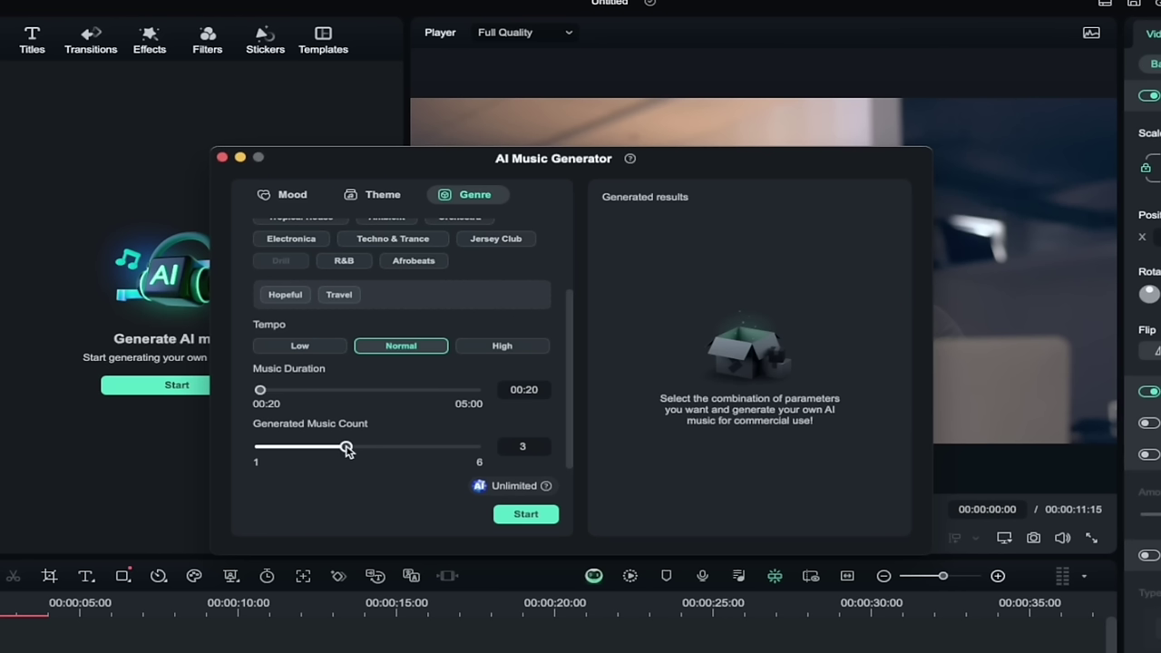
left_click_drag(346, 448, 488, 451)
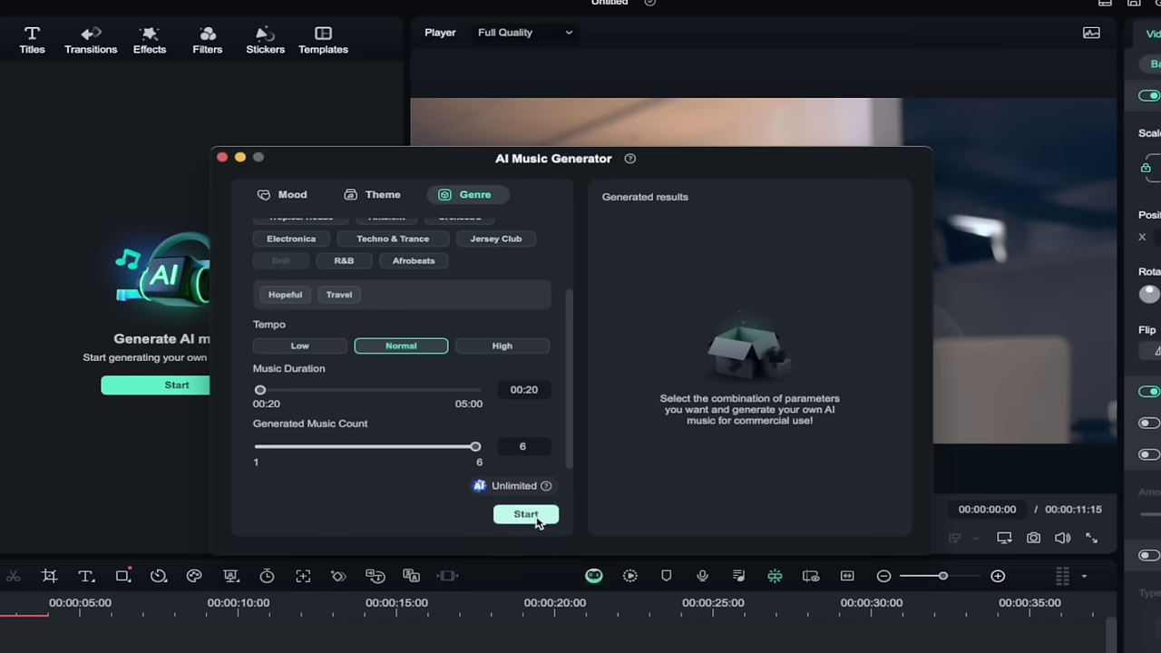
Generate the Hopeful_Travel tracks and preview 007, 008, 009 and 011.
left_click(526, 515)
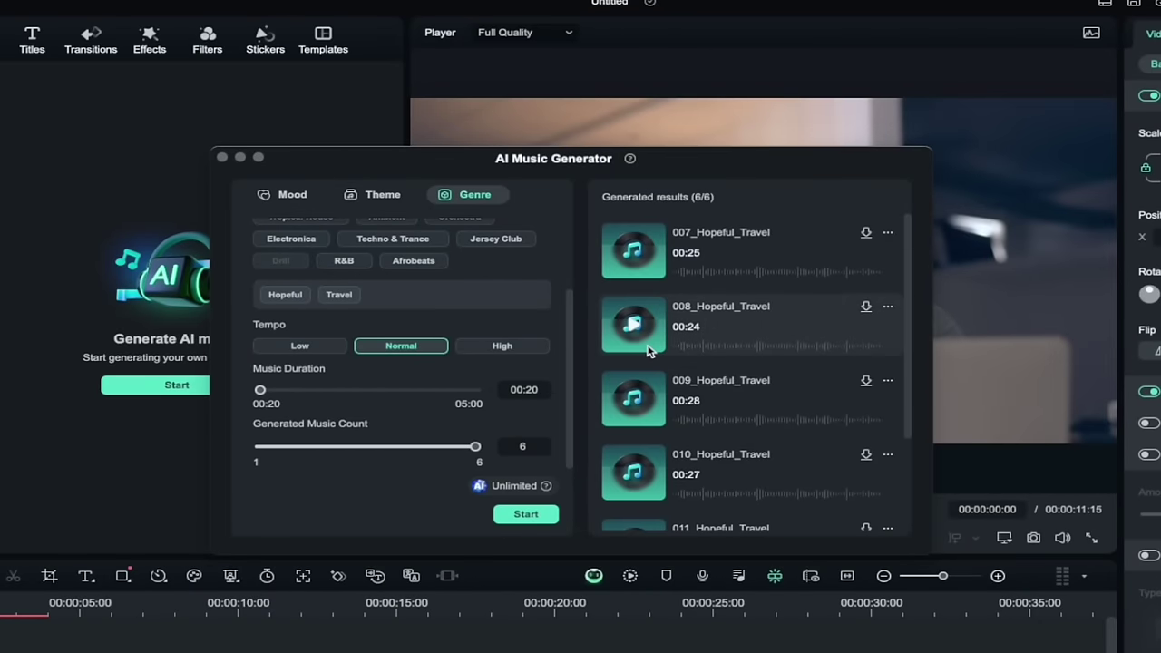
scroll(635, 381, "down", 2)
scroll(649, 345, "up", 2)
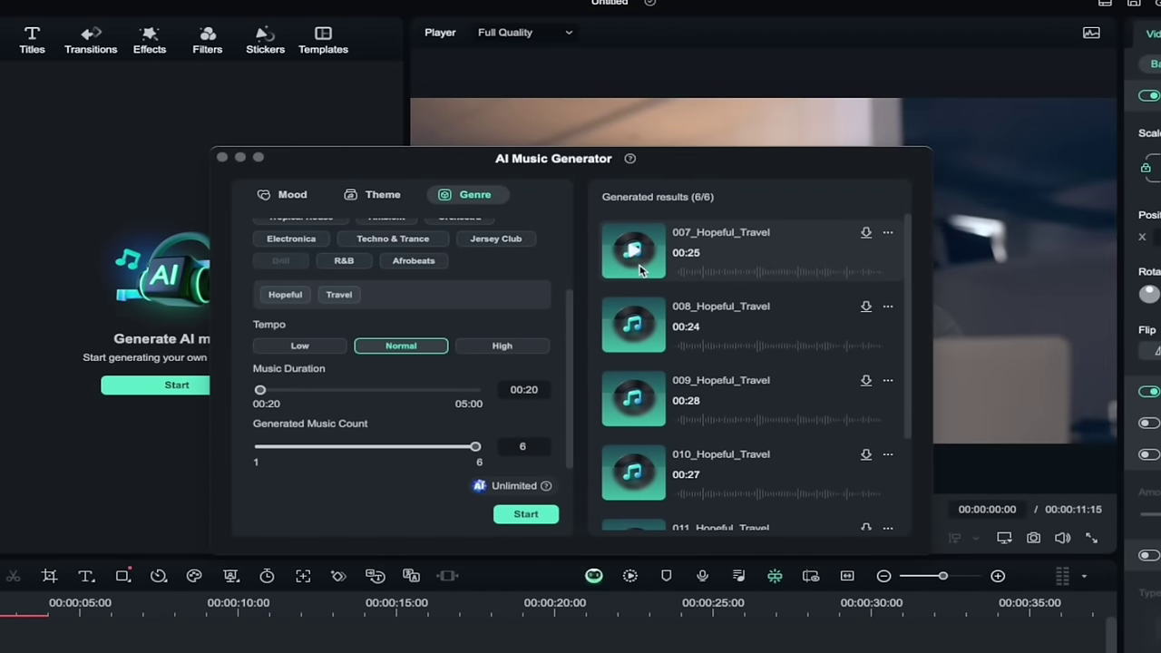
left_click(634, 252)
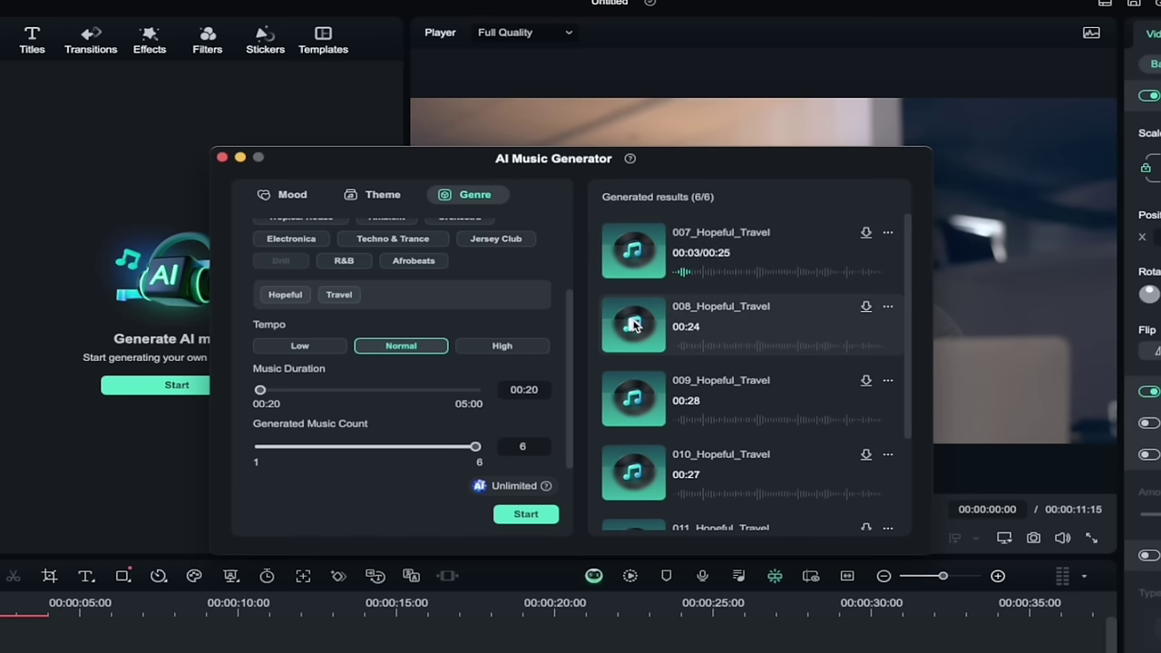
left_click(634, 326)
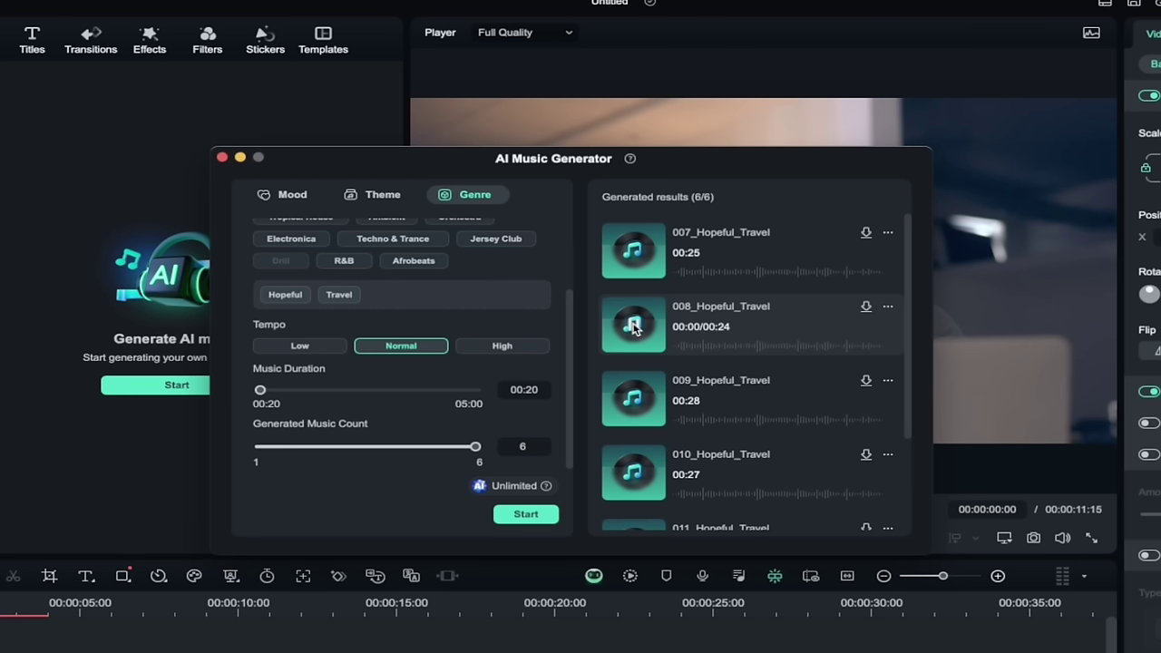
left_click(635, 401)
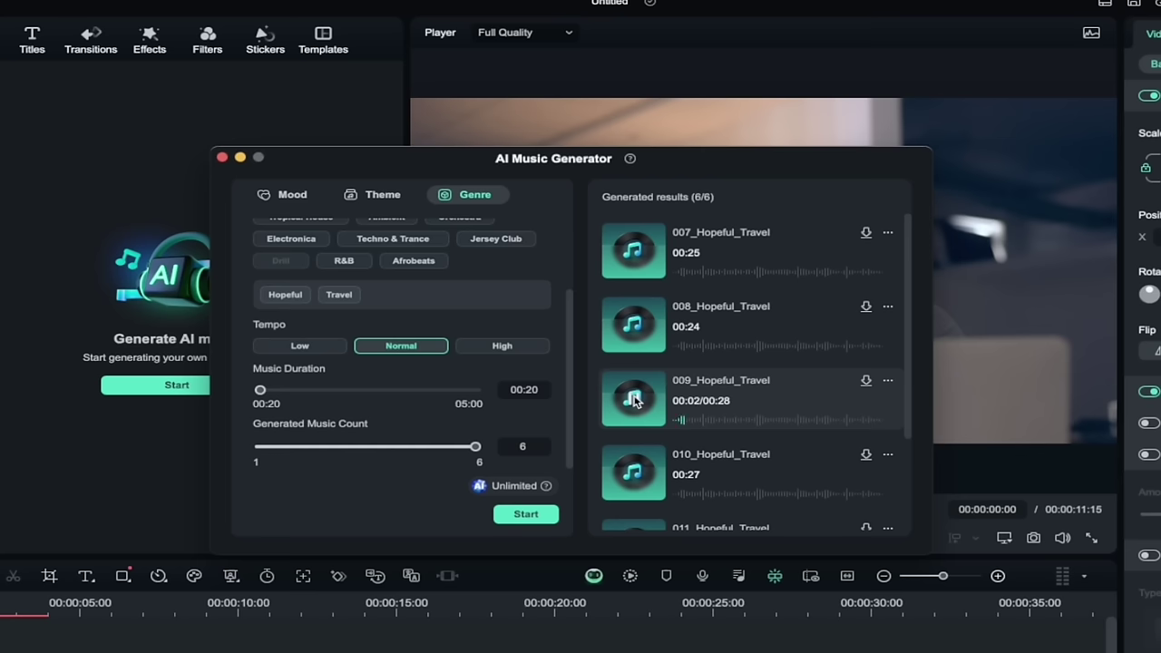
scroll(635, 401, "down", 3)
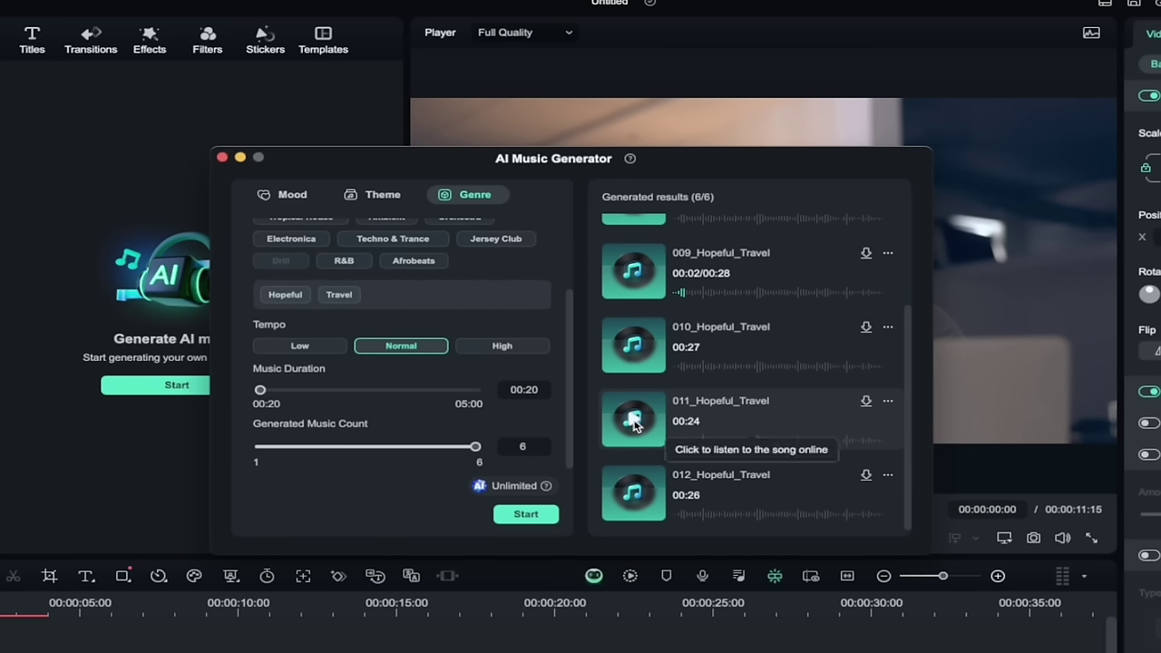
left_click(633, 423)
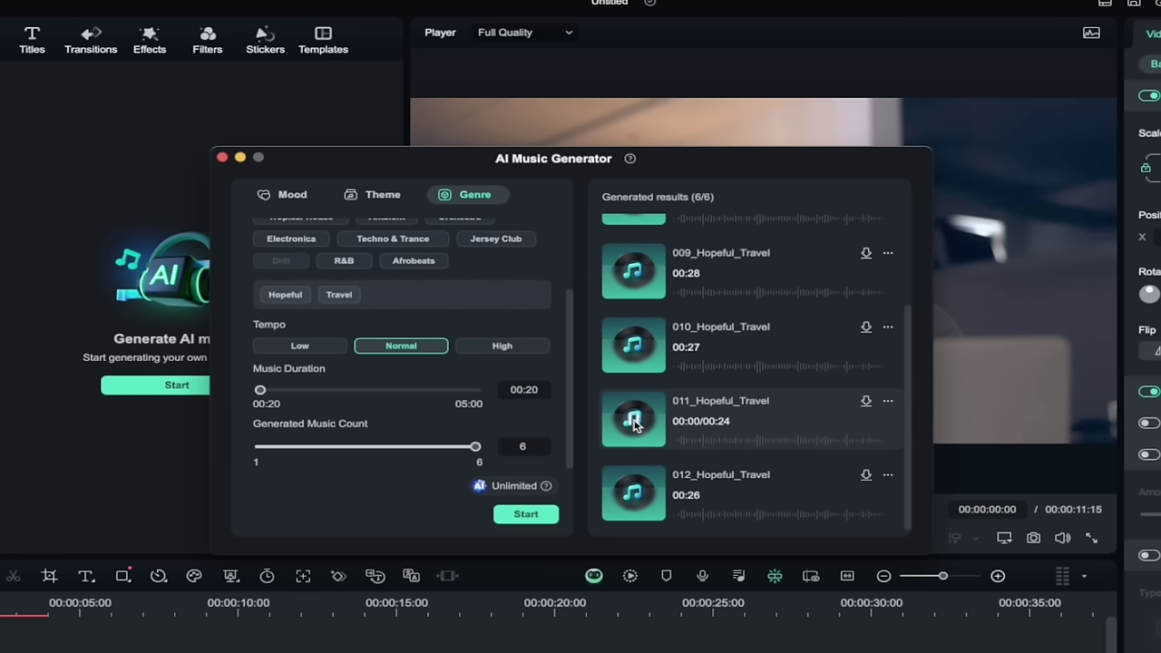
scroll(746, 323, "up", 3)
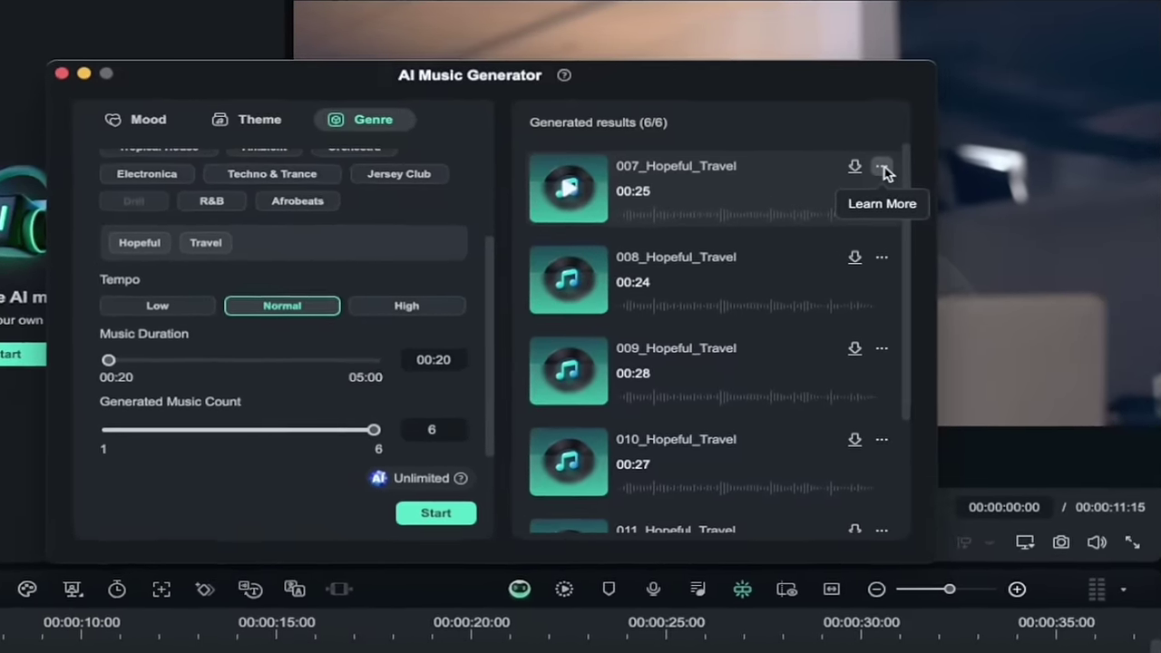
View the usage details of 007_Hopeful_Travel and download it.
left_click(883, 168)
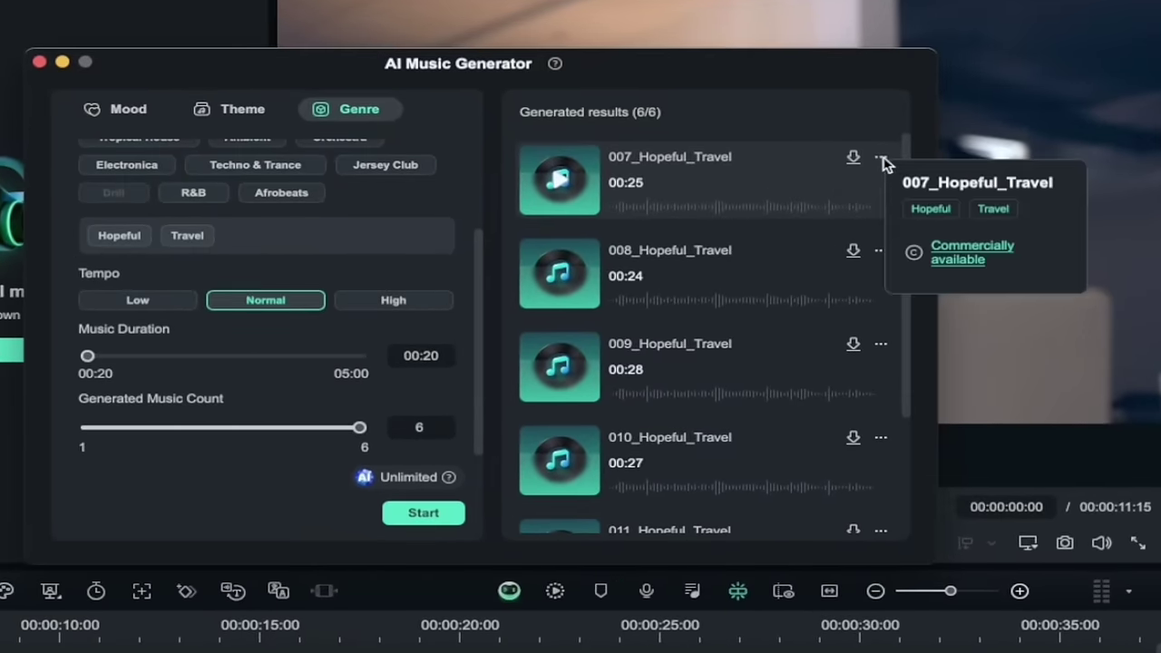
left_click(884, 163)
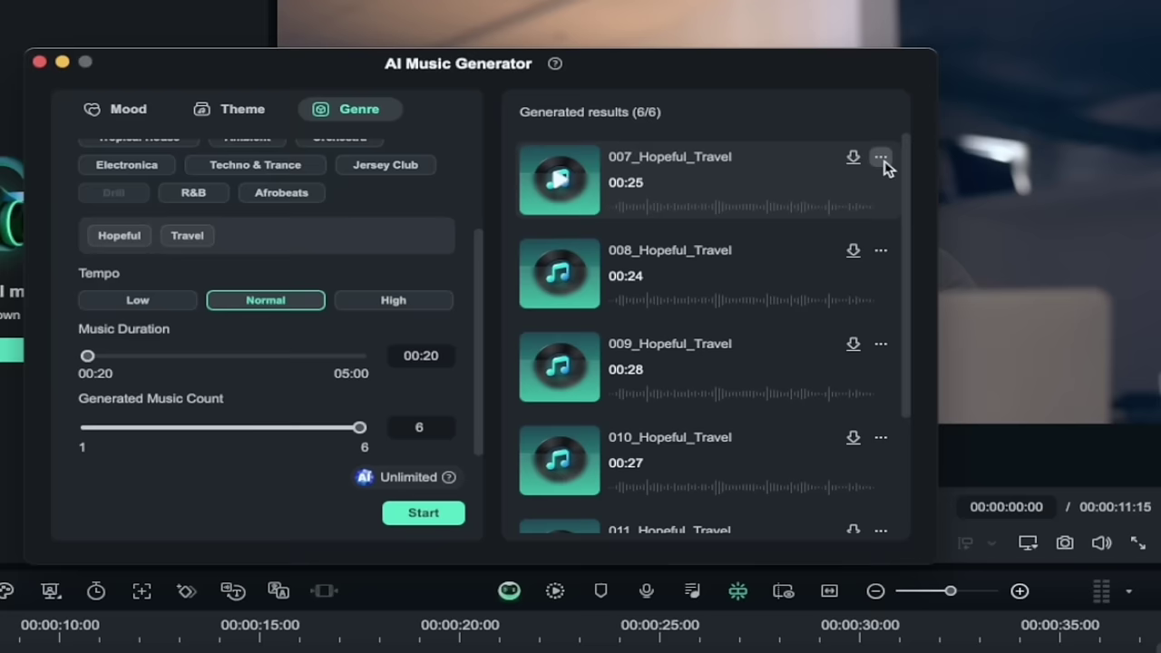
left_click(884, 163)
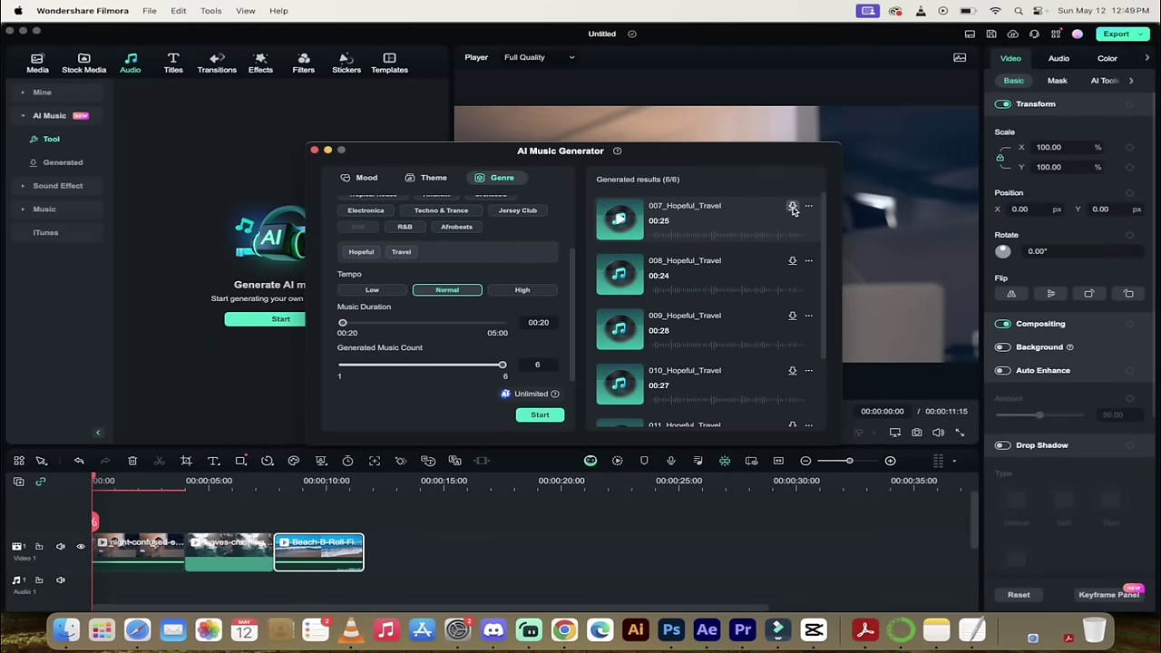
left_click(793, 208)
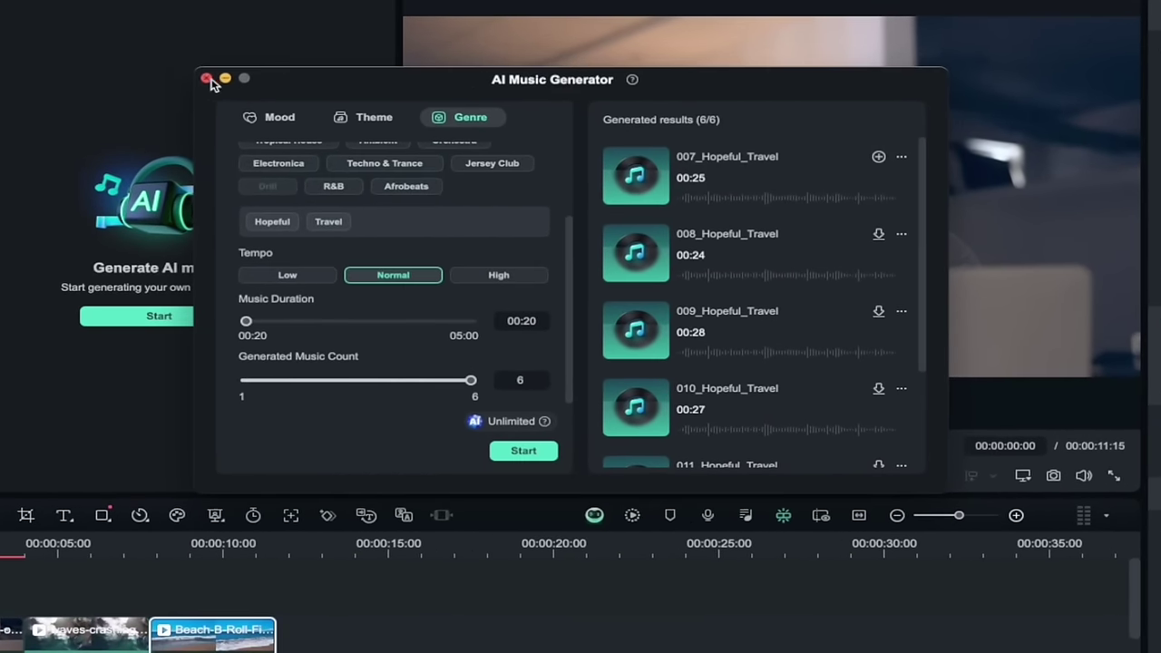
Close the generator and drag 007_Hopeful_Travel from AI Music > Generated onto Audio 1.
left_click(207, 83)
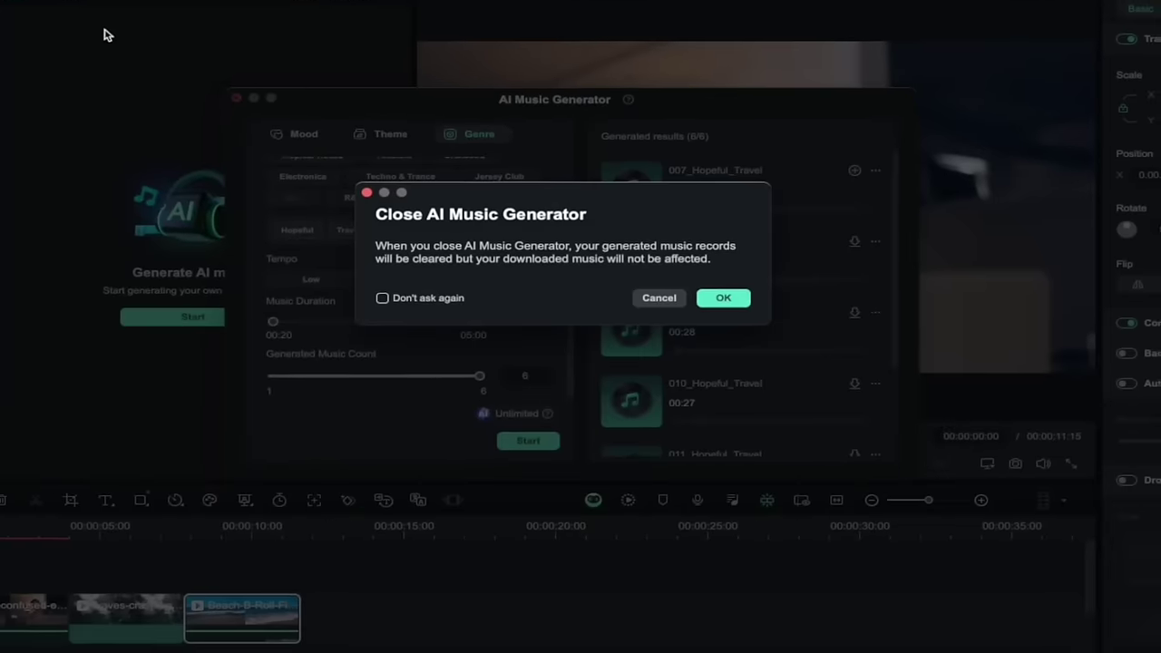
left_click(697, 302)
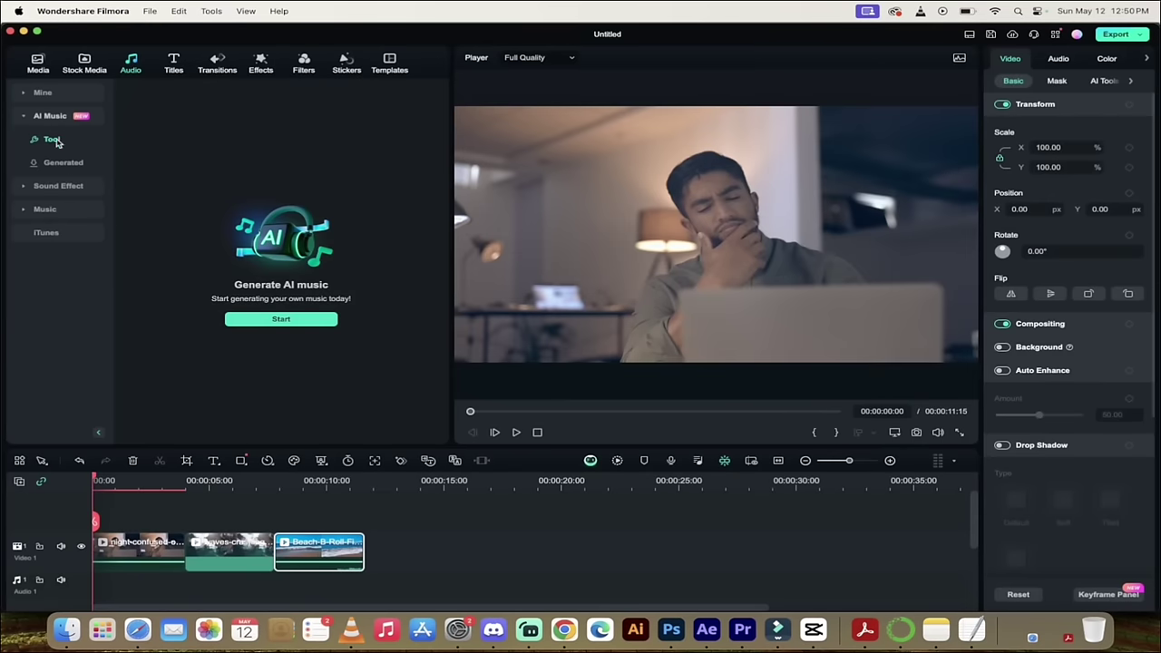
left_click(60, 163)
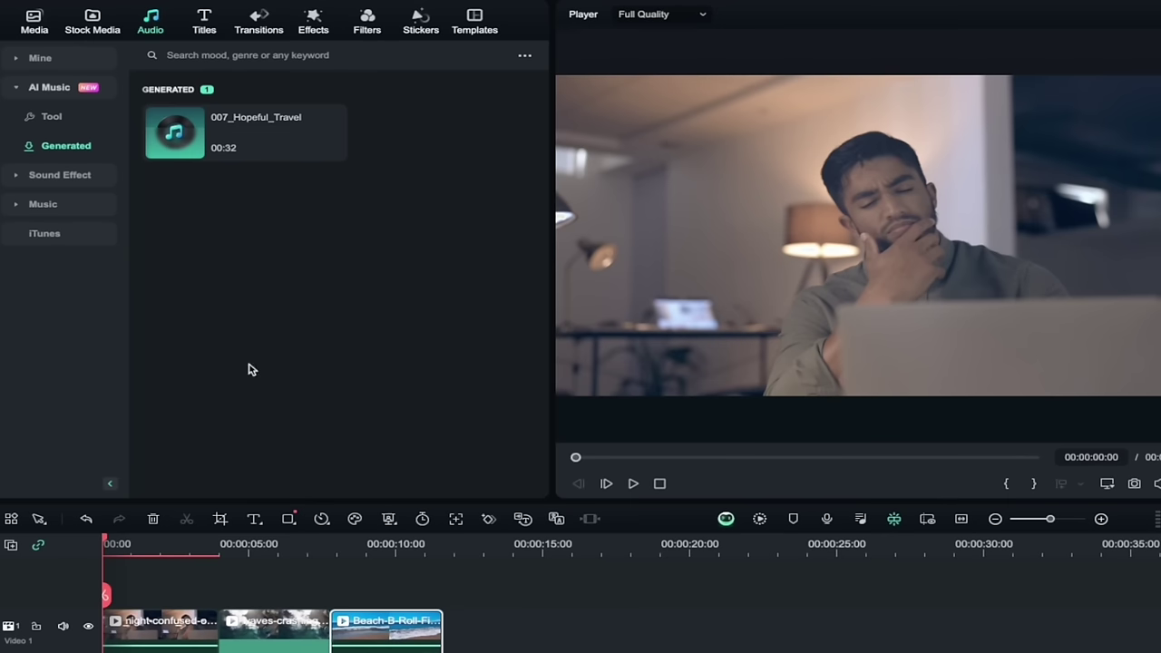
left_click_drag(242, 116, 105, 651)
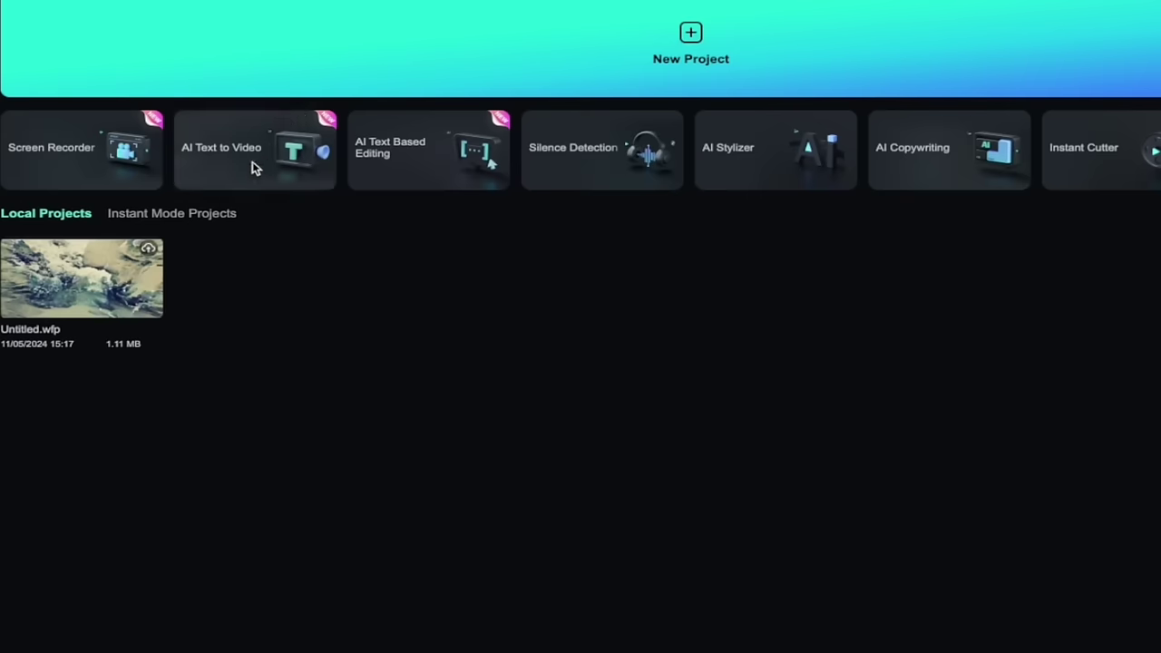
Start AI Text to Video with the prompt 'Sunny day on the beach with mountains in the background'.
mouse_move(252, 161)
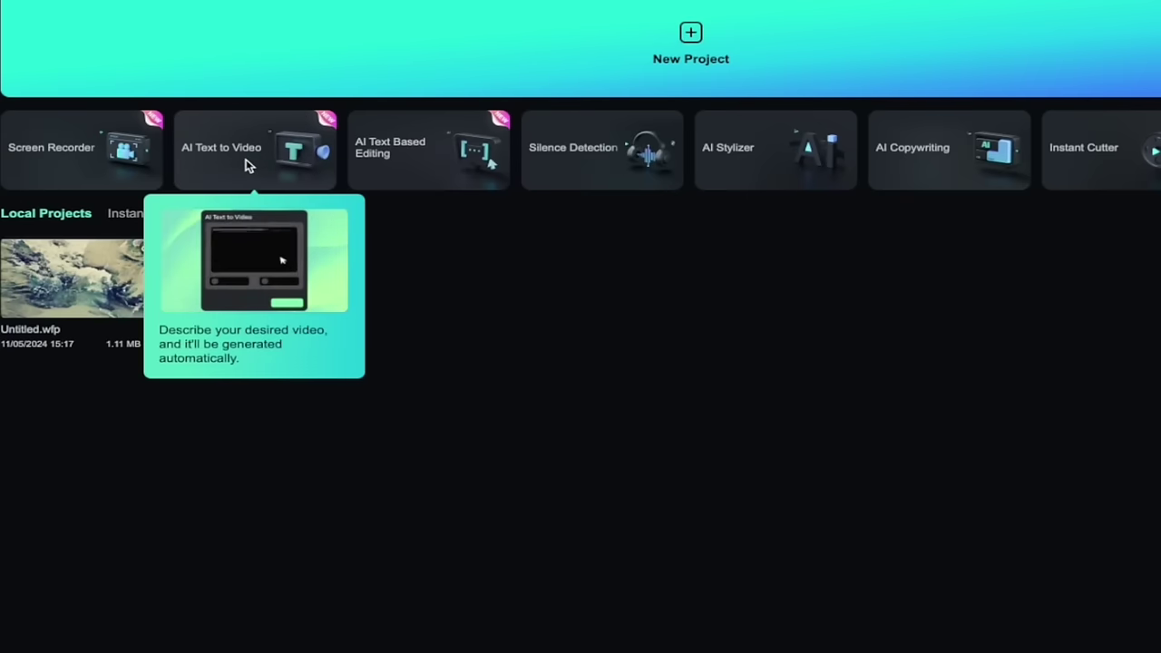
left_click(249, 165)
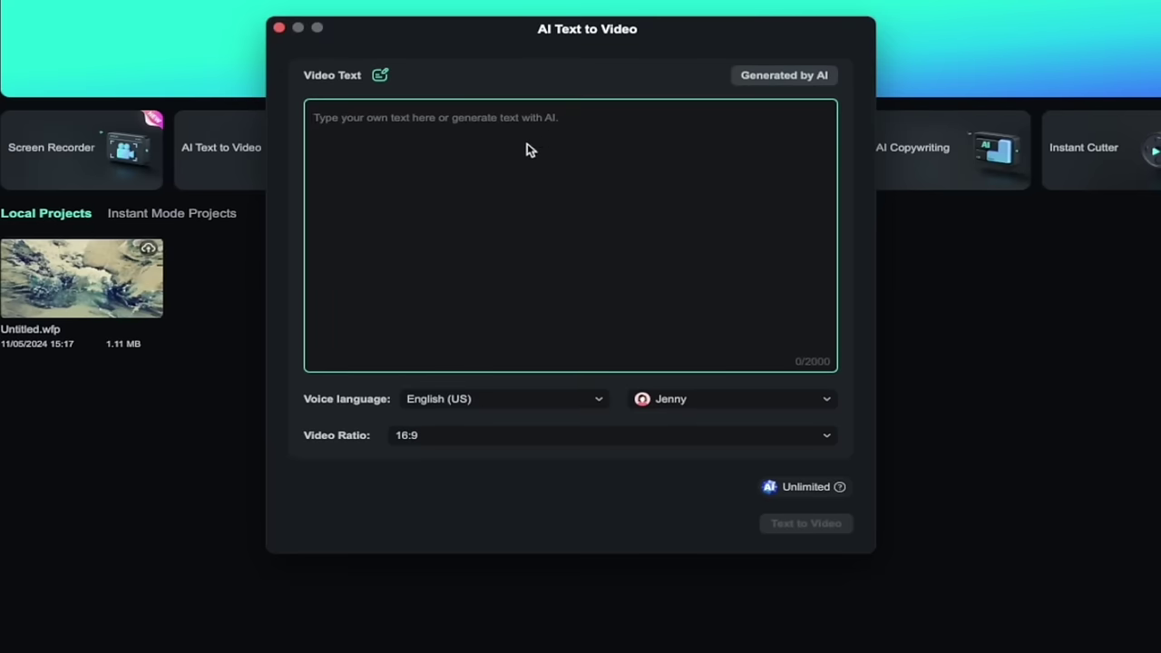
type("Sunny")
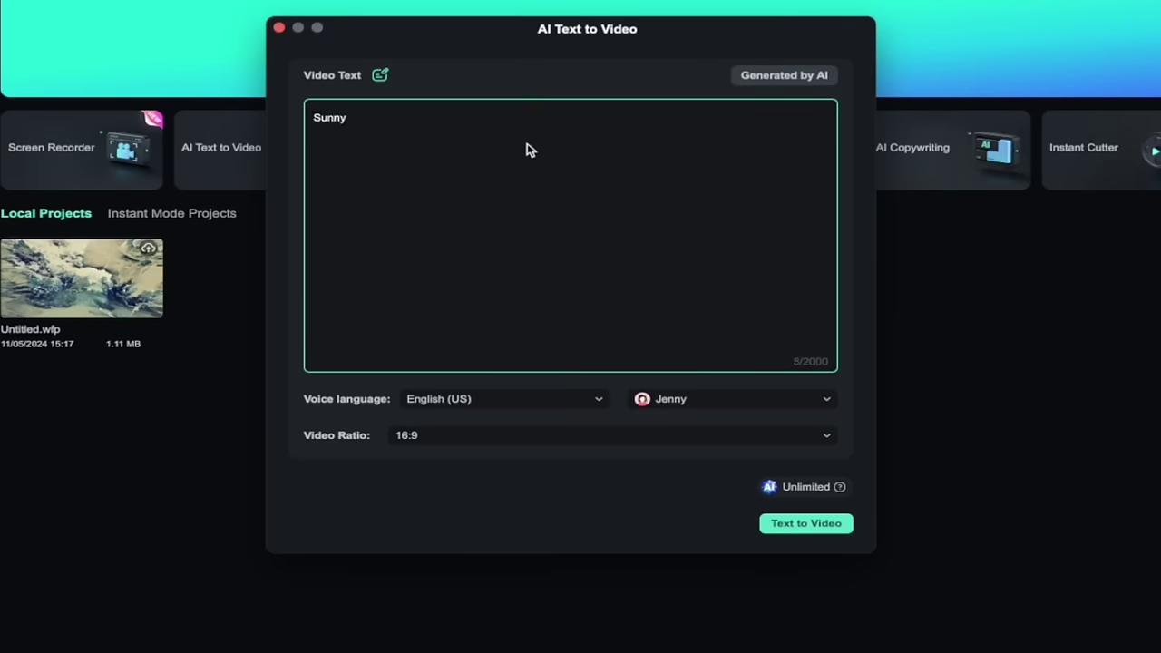
type(" day on the beach wit")
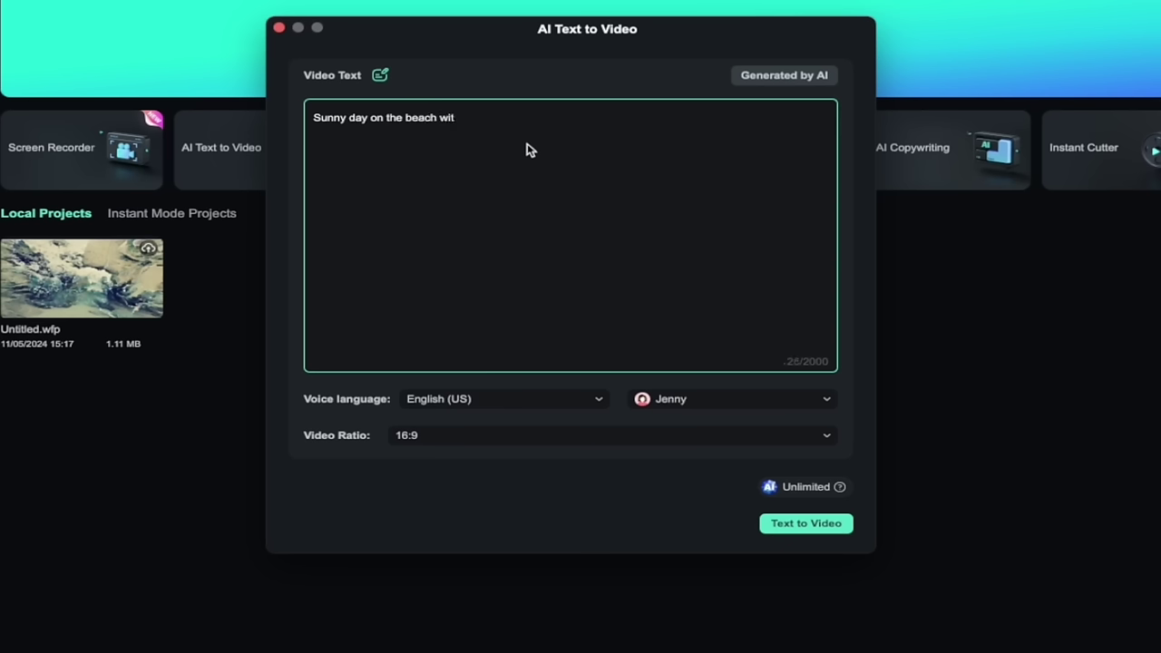
type("h mountains in the ")
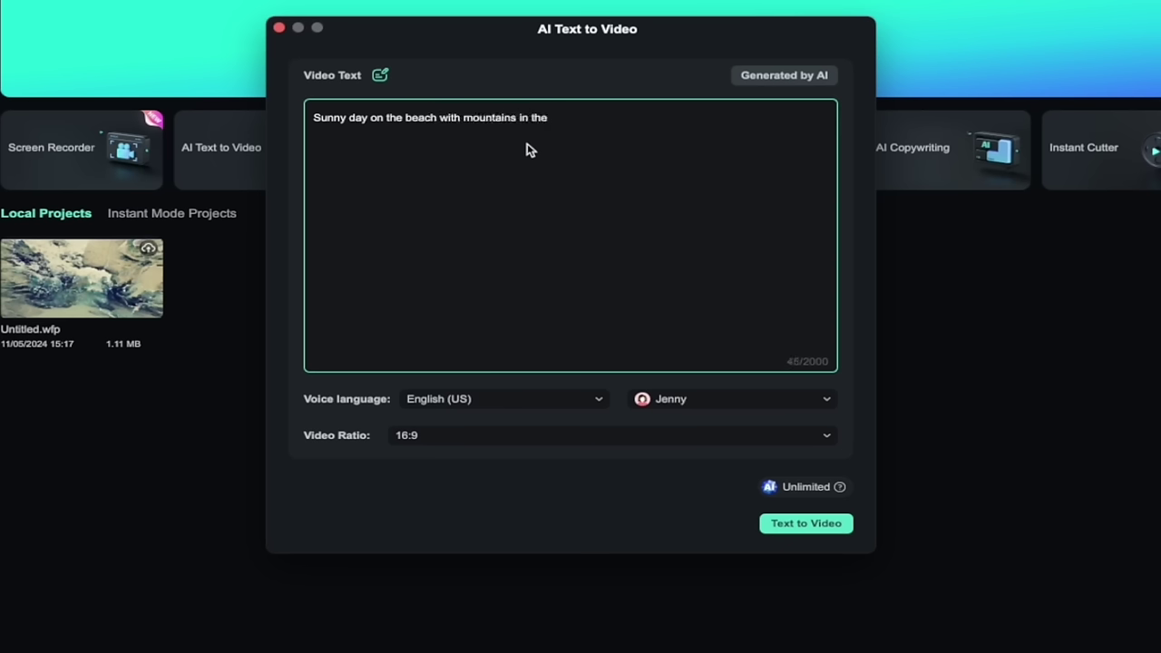
type("background")
Keep English (US) voice and 16:9 ratio, then generate the beach video.
left_click(493, 399)
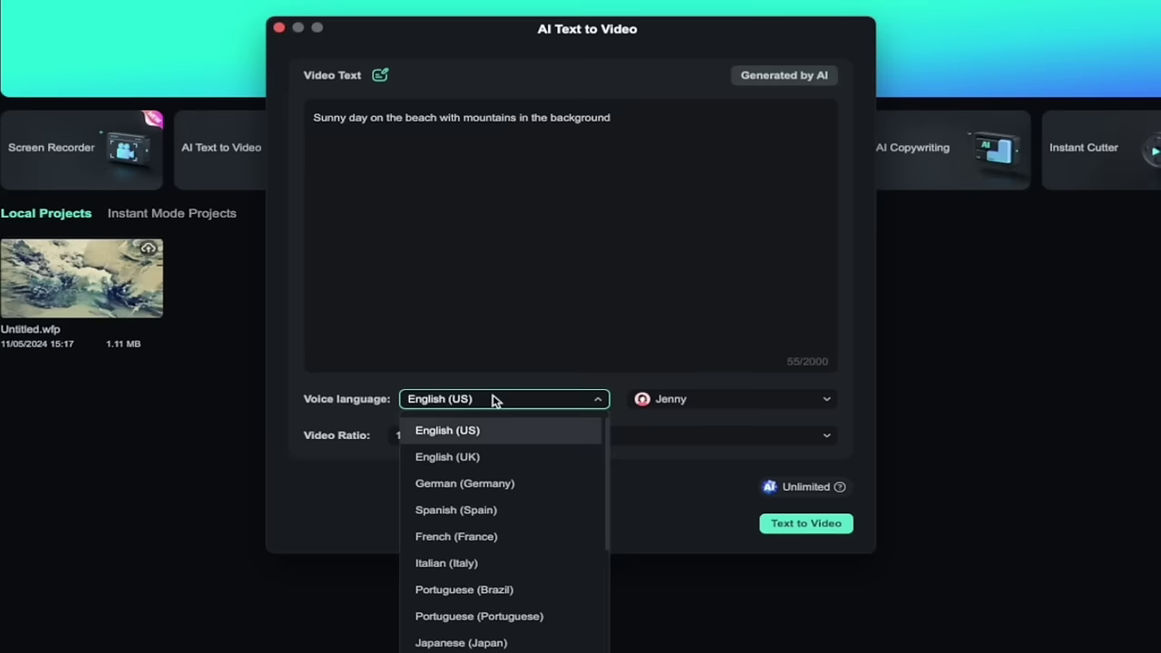
left_click(522, 385)
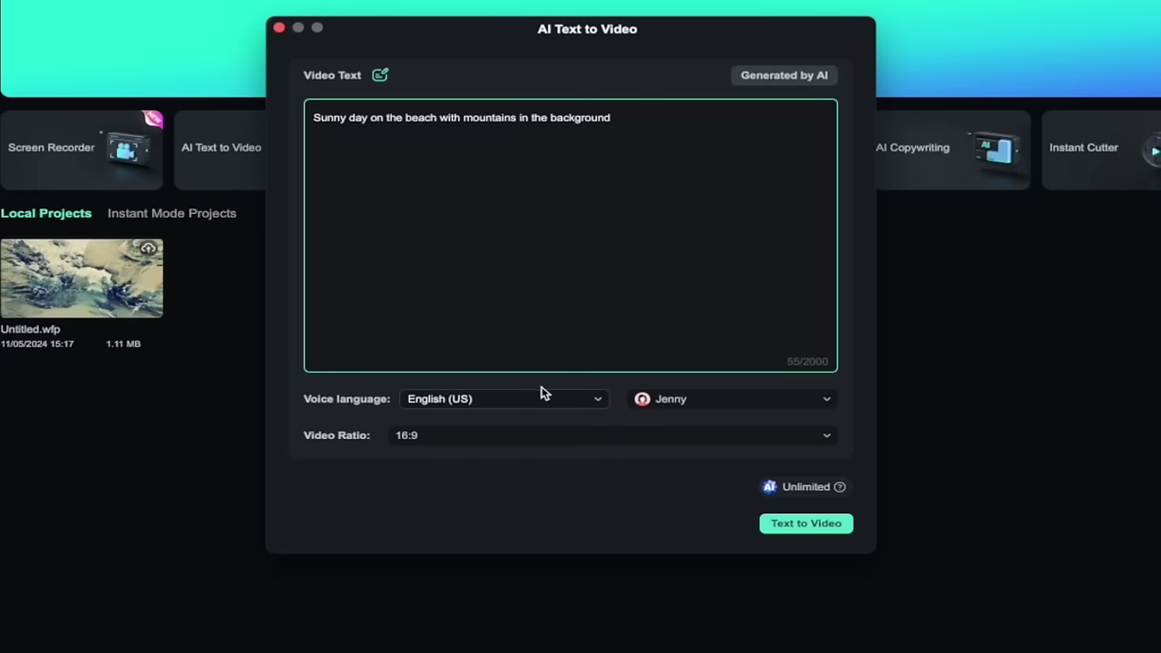
left_click(524, 436)
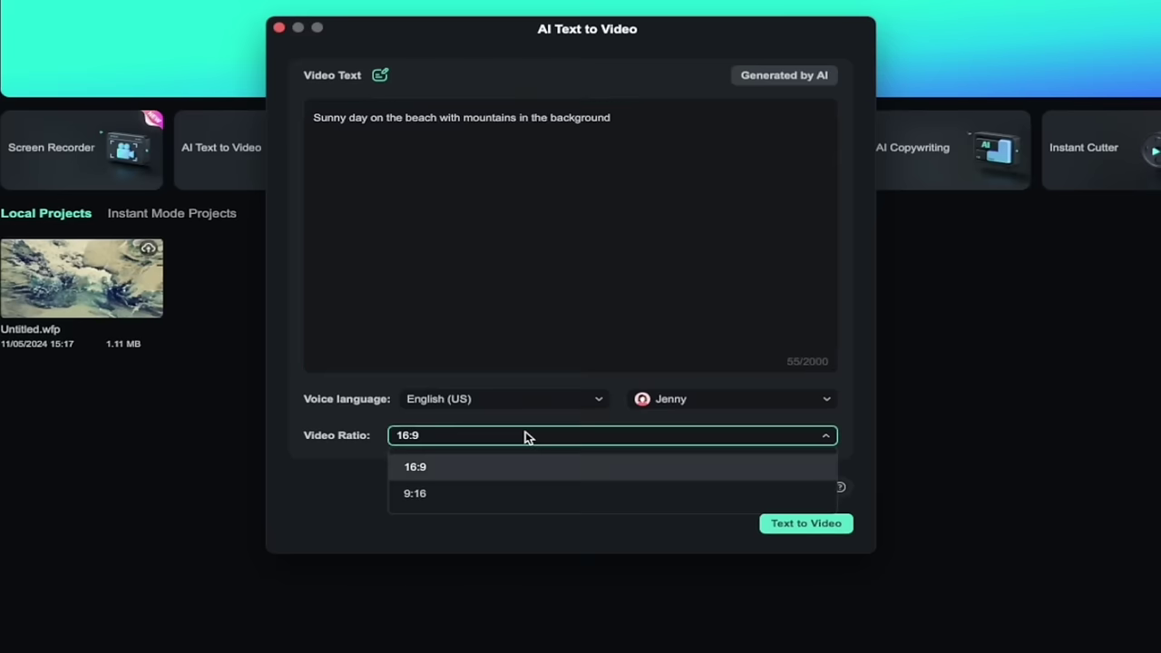
left_click(474, 468)
left_click(785, 524)
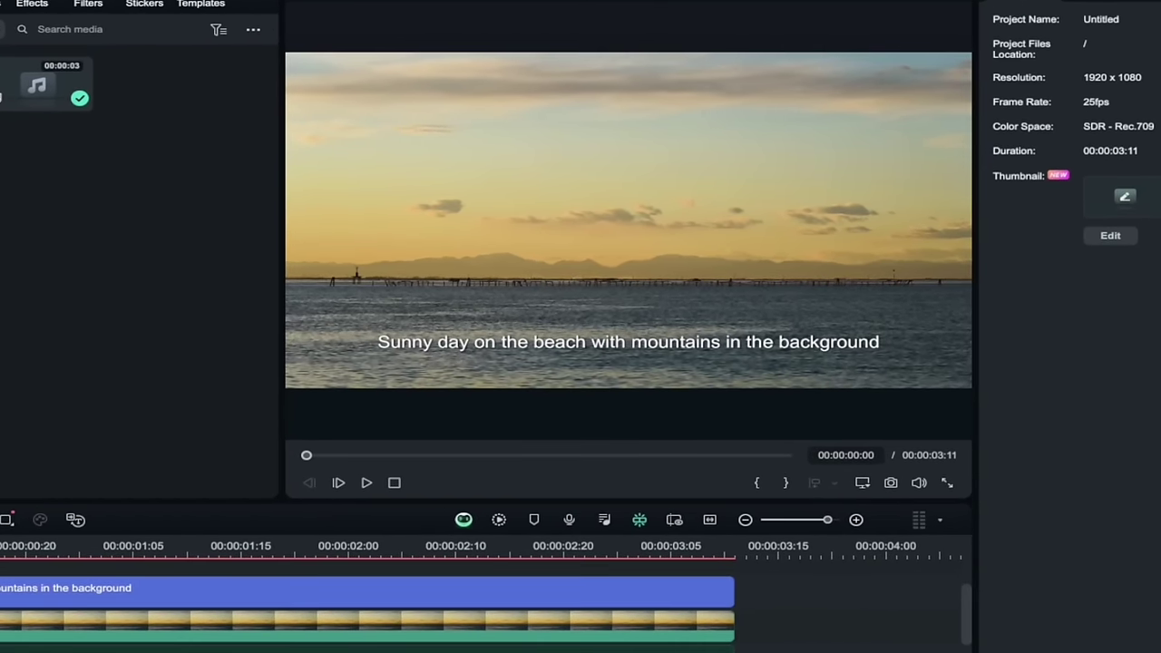
Zoom the timeline out and play the generated beach project up to 00:00:02:20.
key("ctrl+minus")
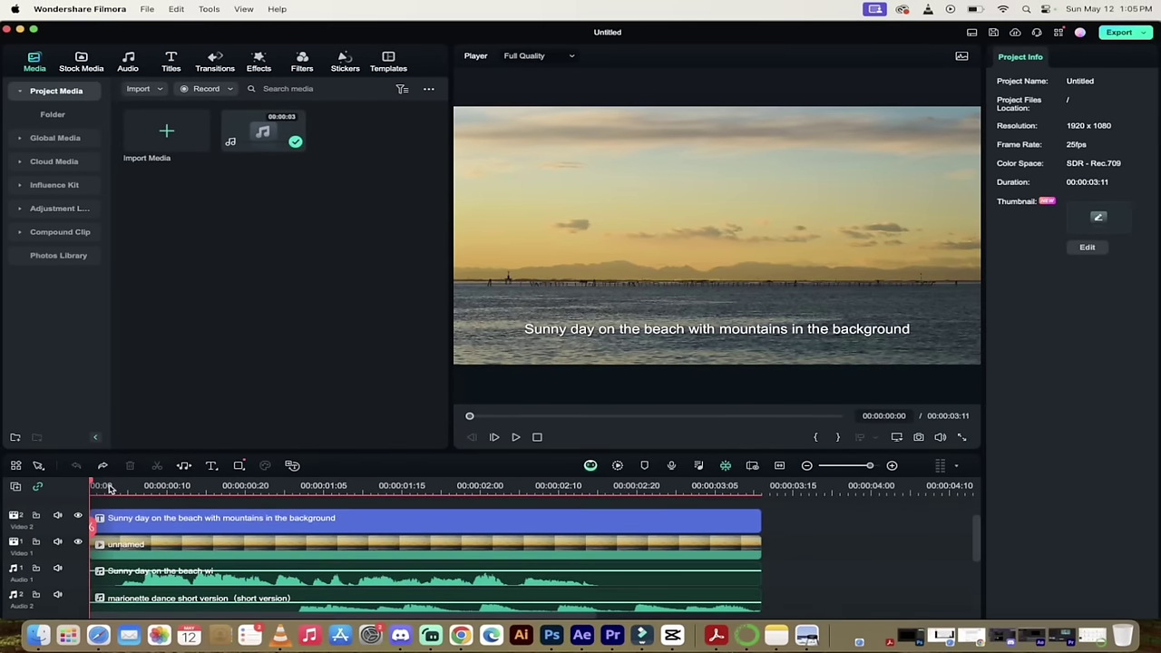
key("space")
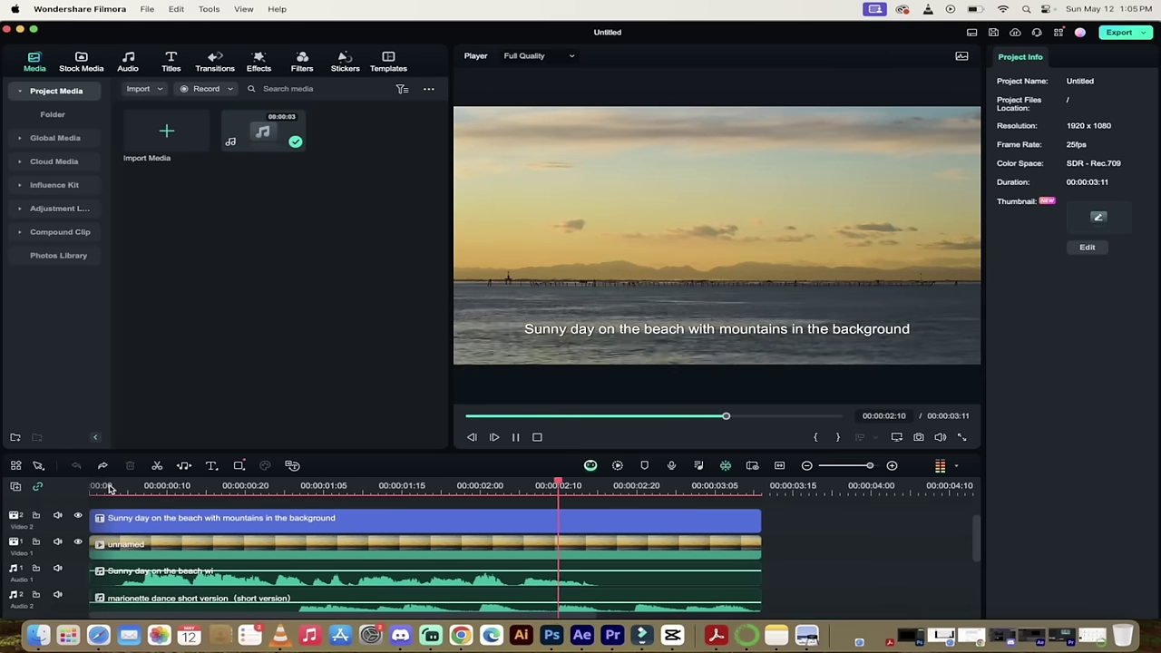
key("space")
scroll(152, 501, "up", 1)
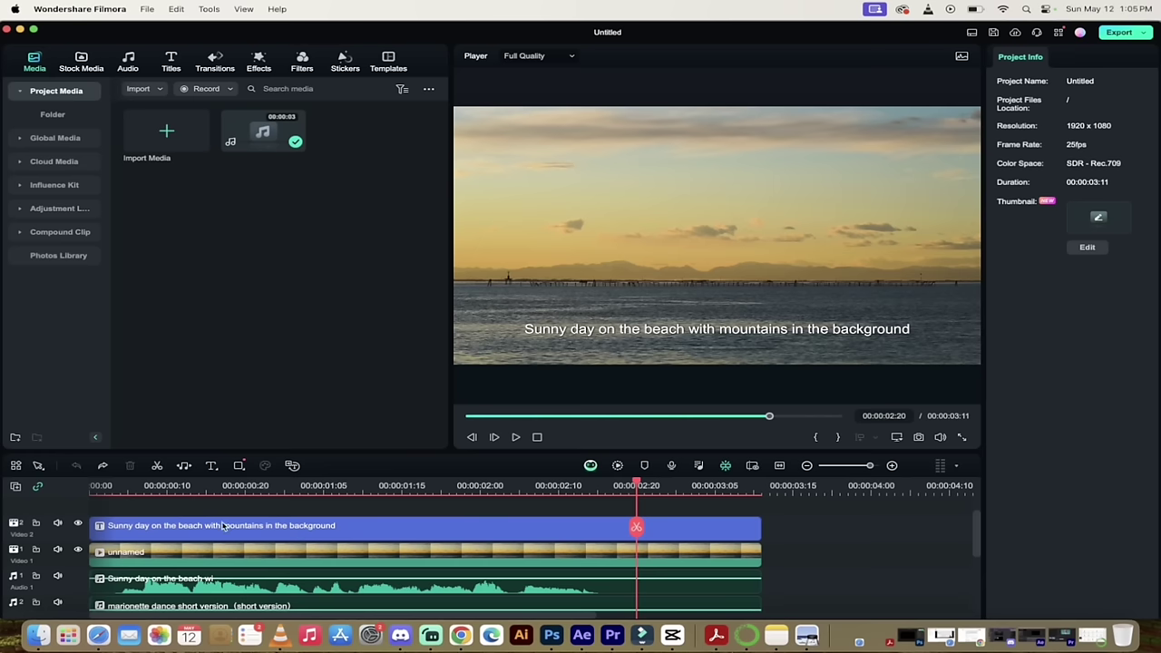
Delete the Audio 1 and marionette dance music clips, then select the beach title clip.
left_click(231, 587)
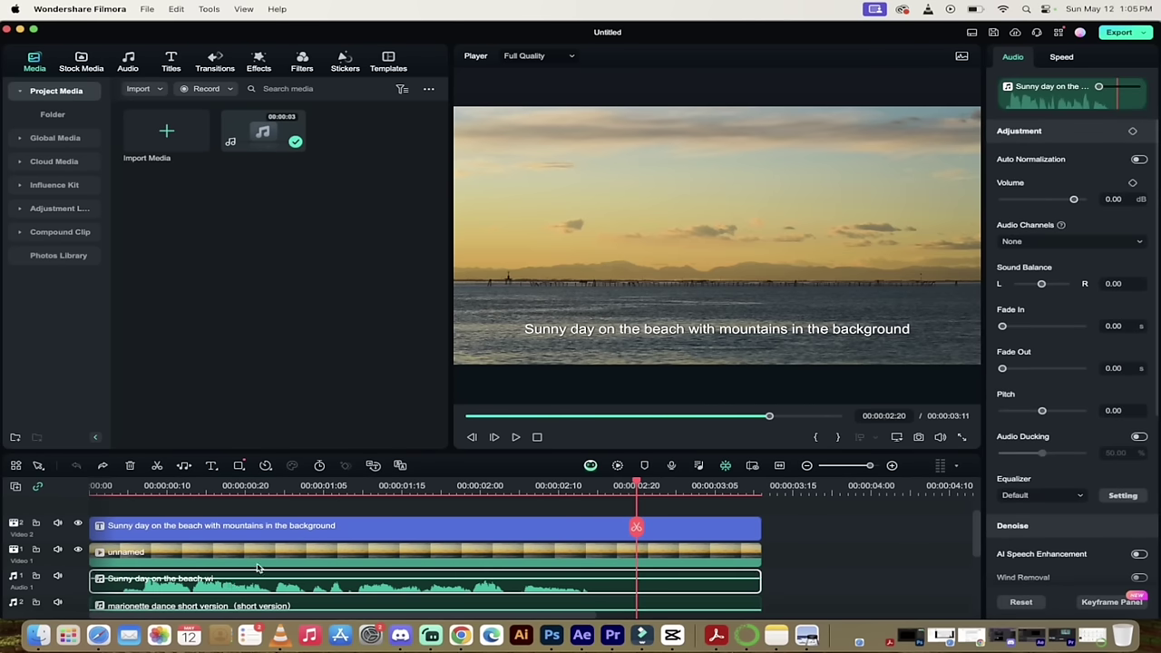
key("Delete")
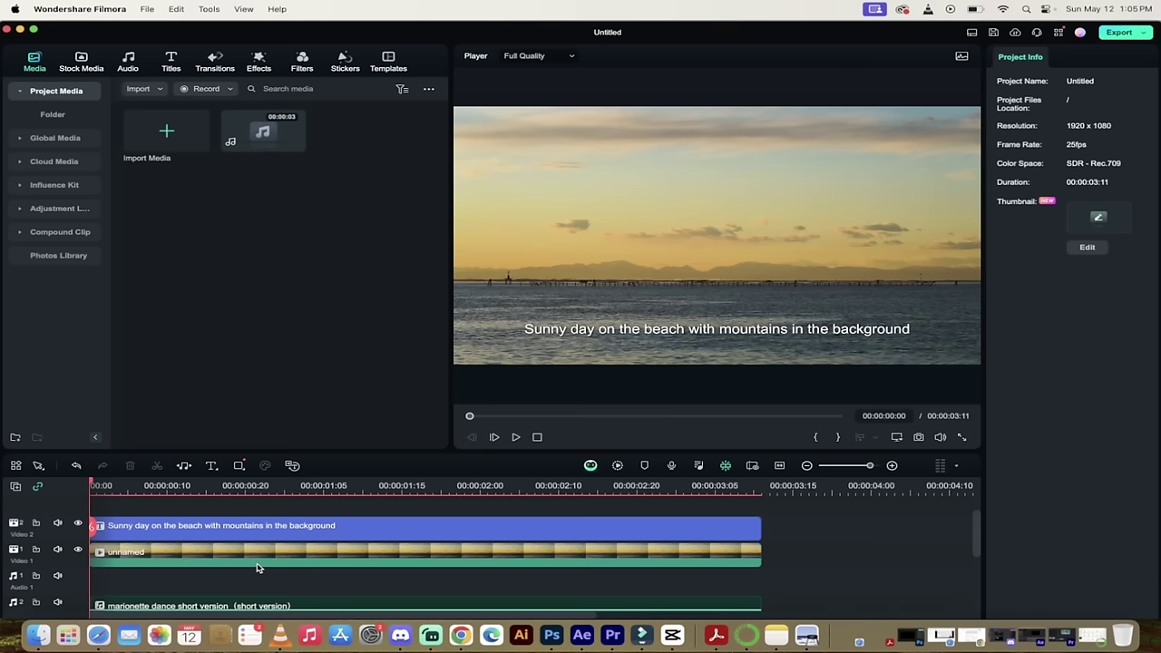
scroll(256, 568, "down", 1)
left_click(243, 595)
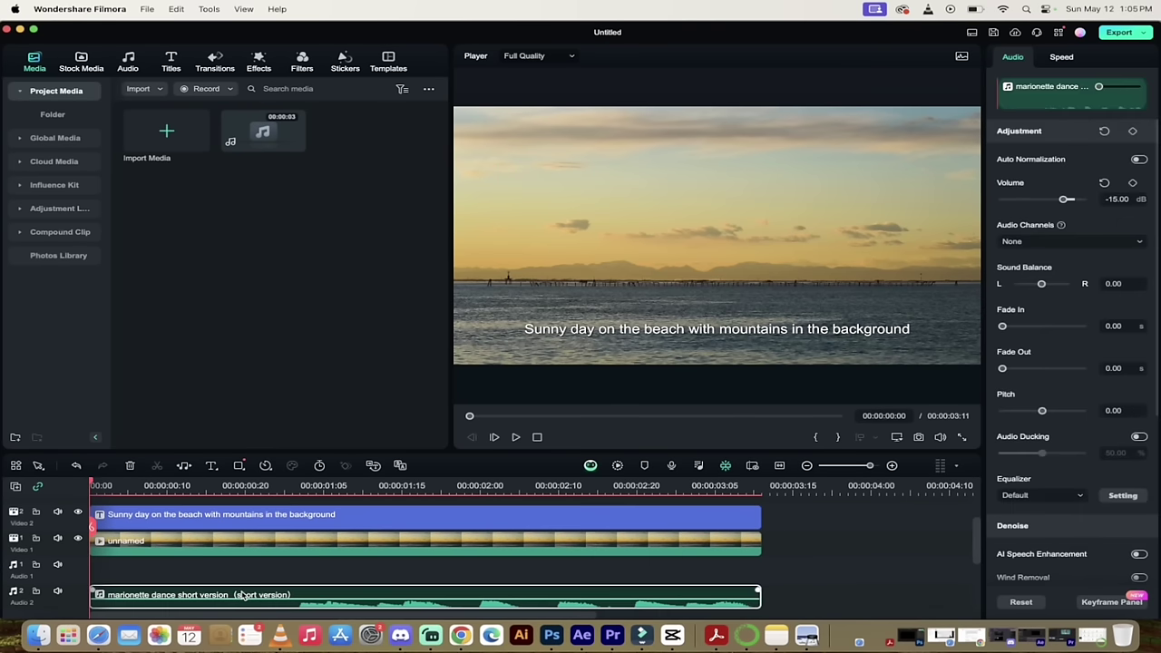
key("Delete")
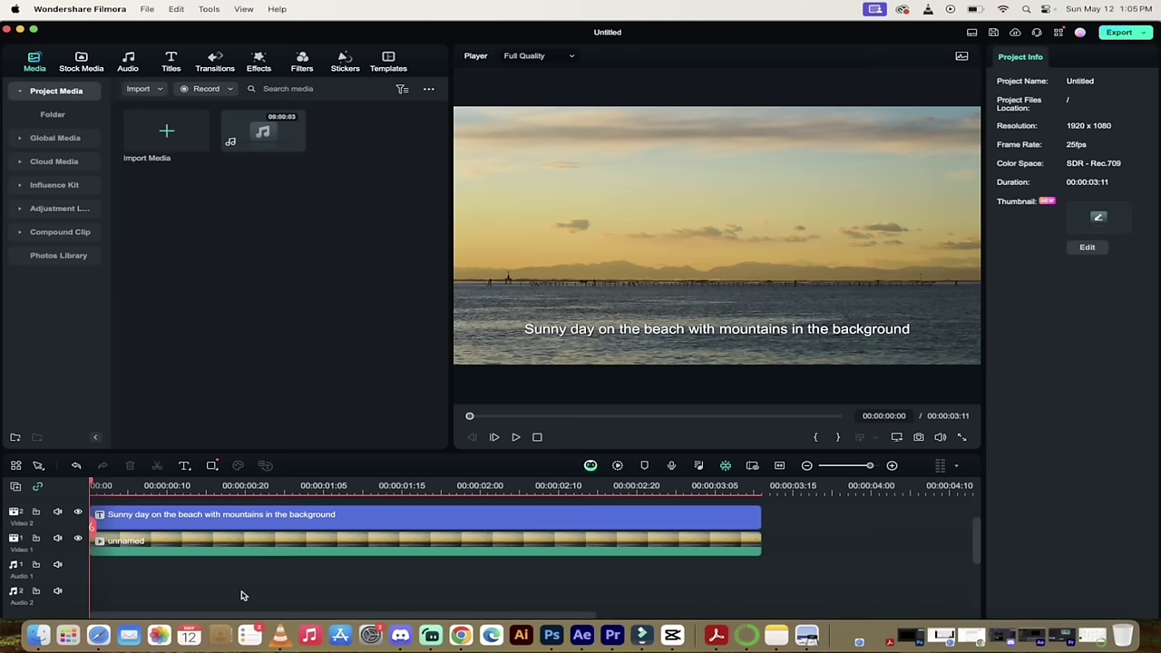
scroll(272, 556, "up", 2)
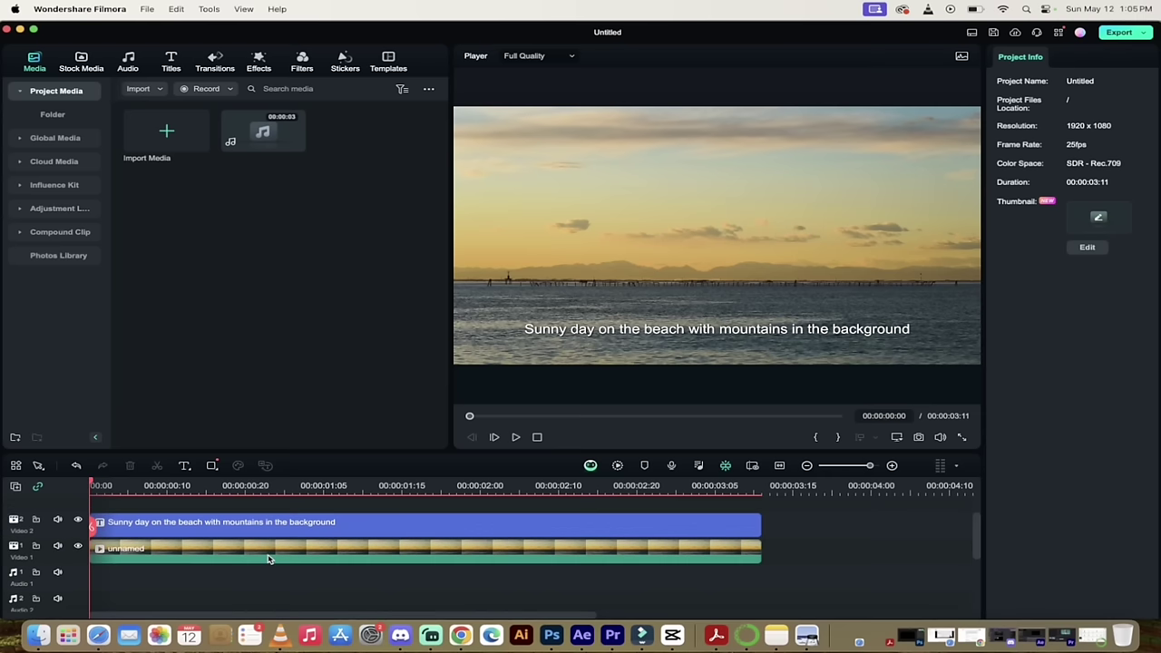
left_click(332, 540)
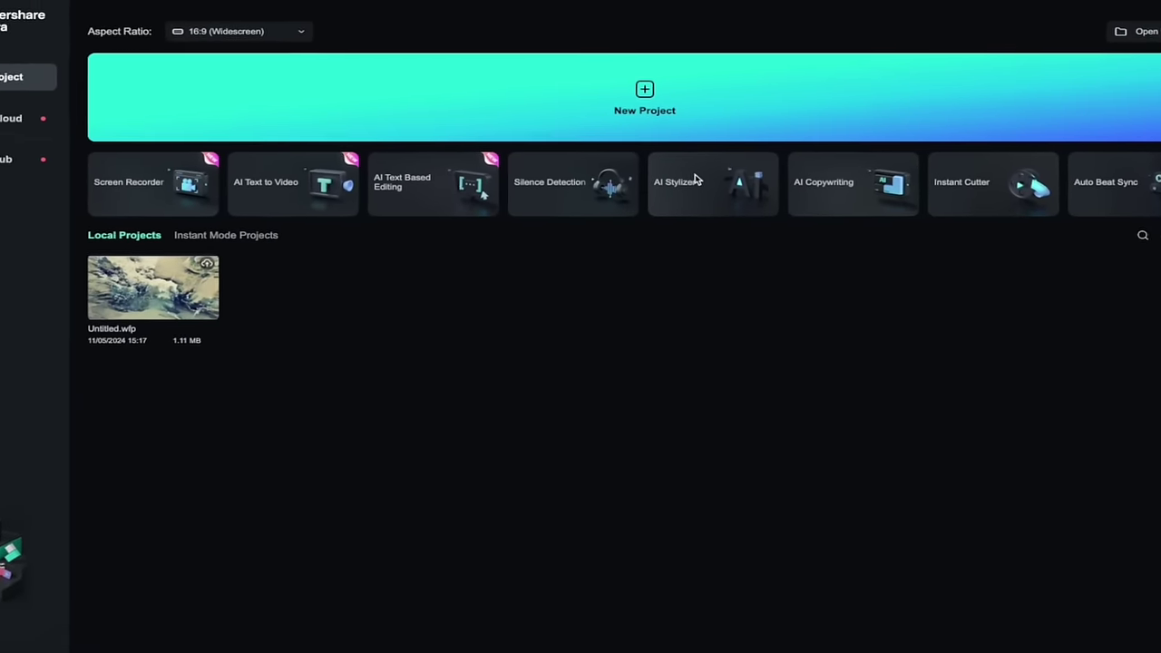
Import 2882408-hd_1920_1080_24fps.mp4 from the Filmora 13 folder into the AI Stylizer.
mouse_move(699, 199)
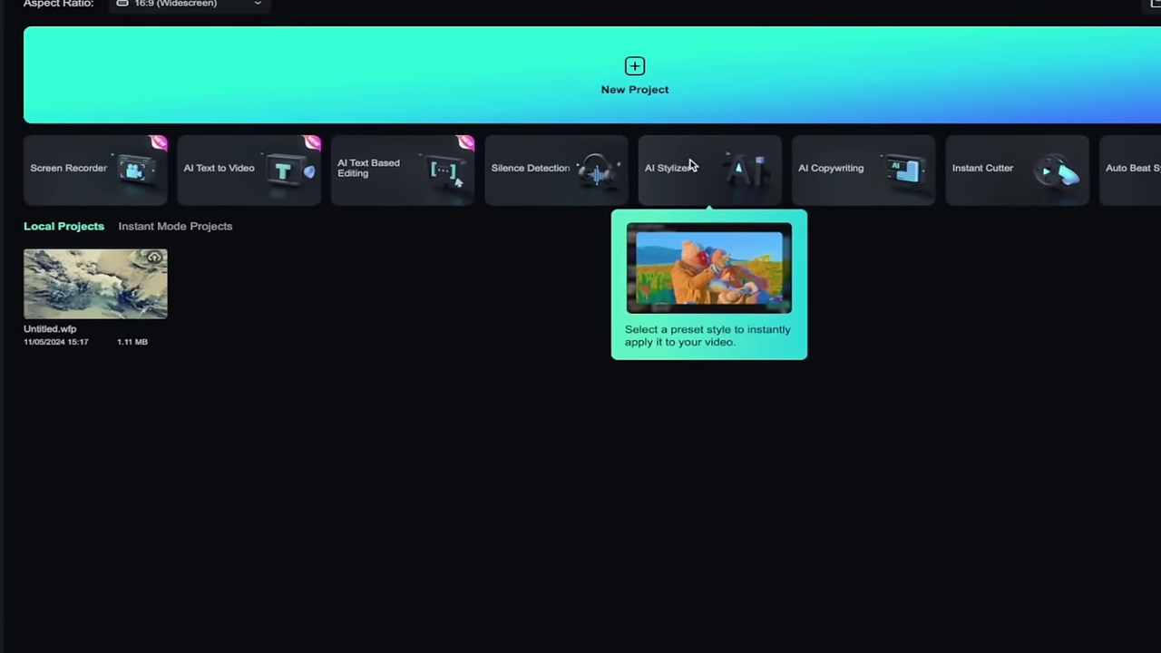
left_click(691, 166)
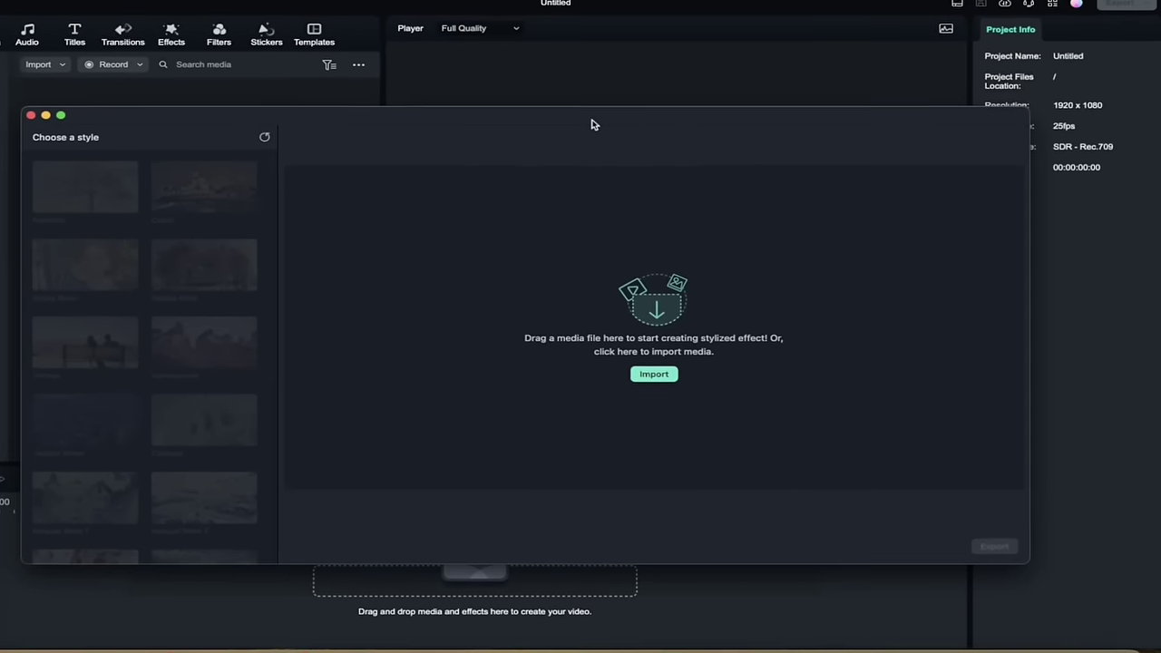
left_click(659, 377)
left_click(496, 306)
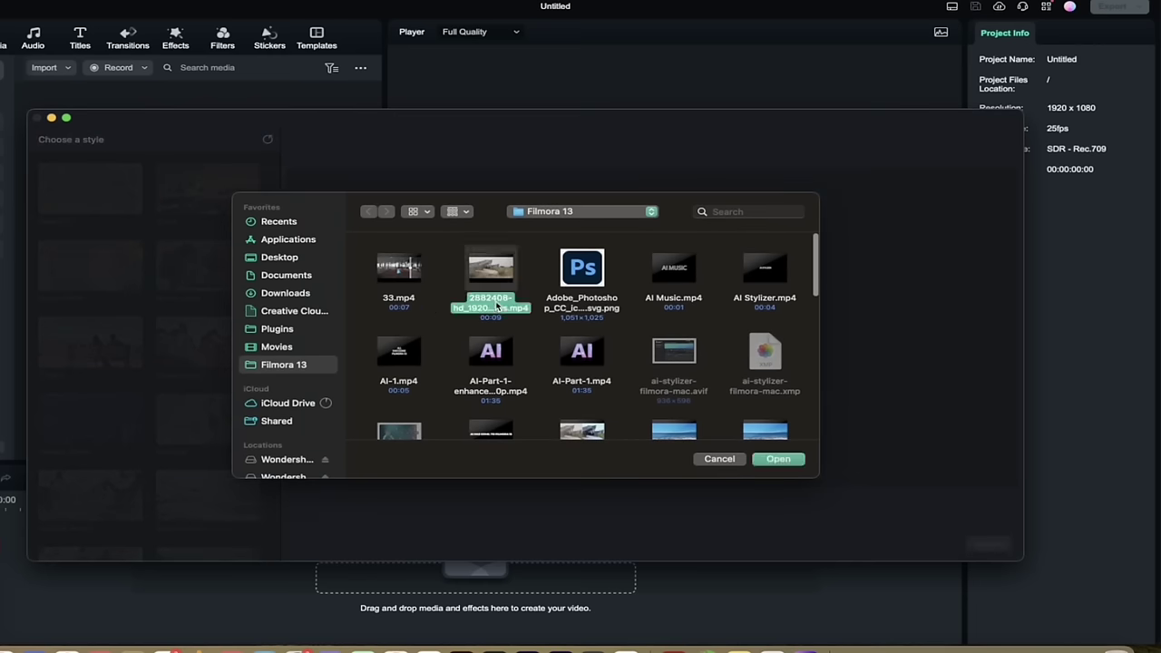
left_click(792, 460)
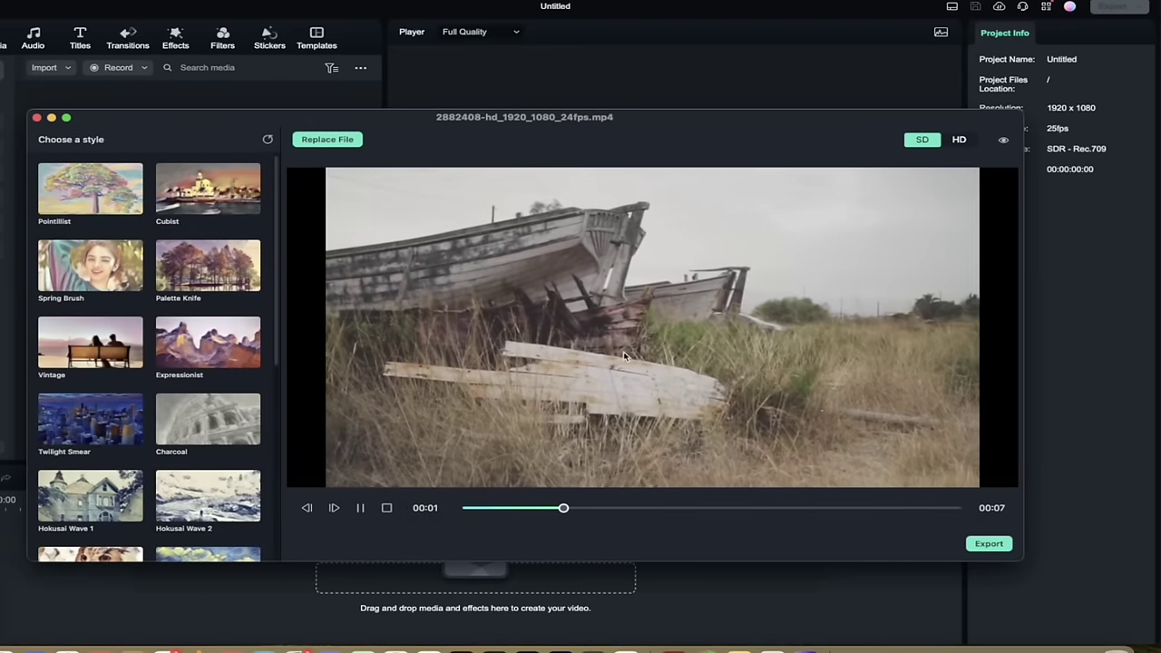
Replay the Cubist-styled boats preview from the start to judge the effect.
left_click_drag(614, 508, 490, 510)
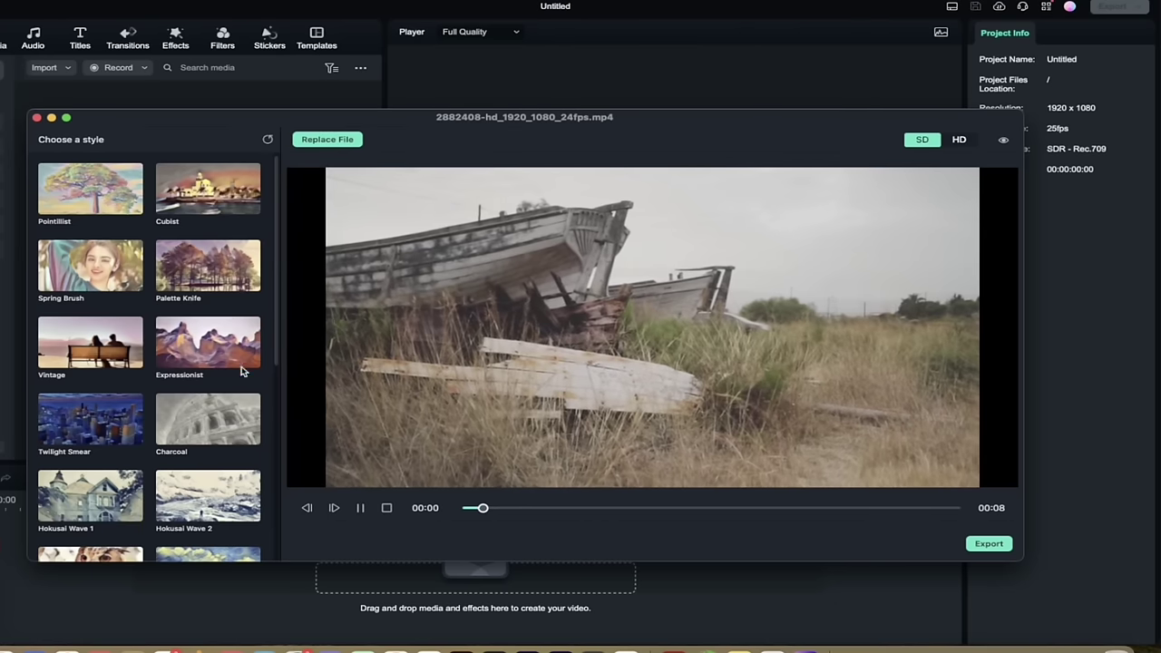
left_click(358, 510)
scroll(110, 221, "down", 8)
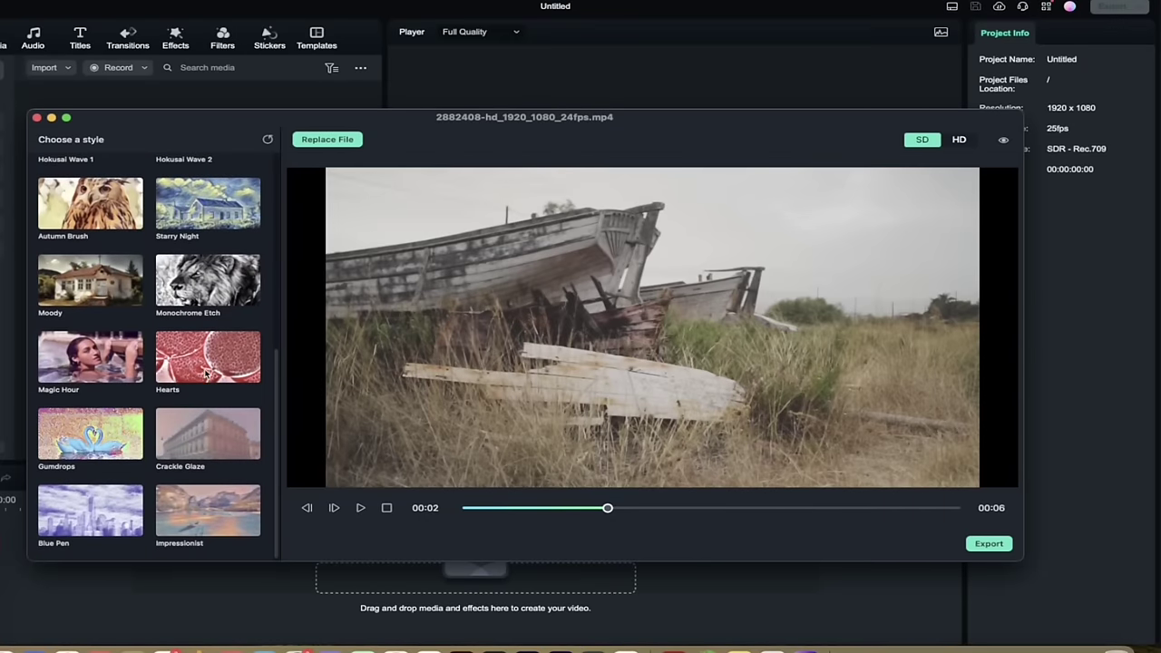
scroll(206, 372, "up", 8)
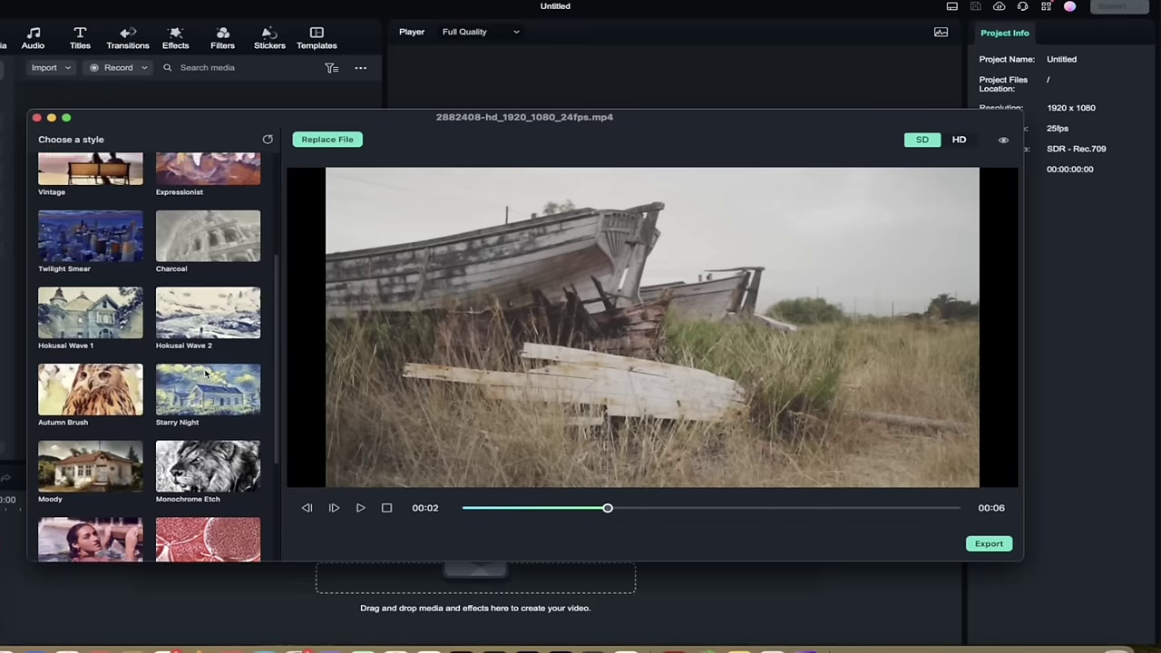
scroll(206, 372, "up", 2)
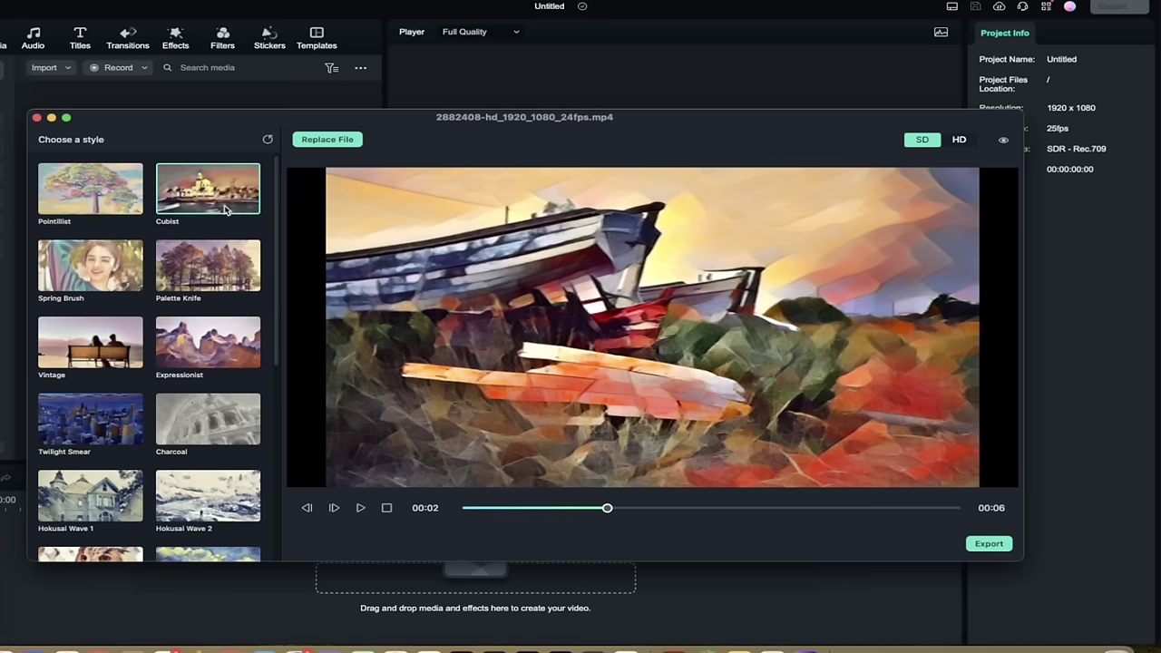
left_click(360, 509)
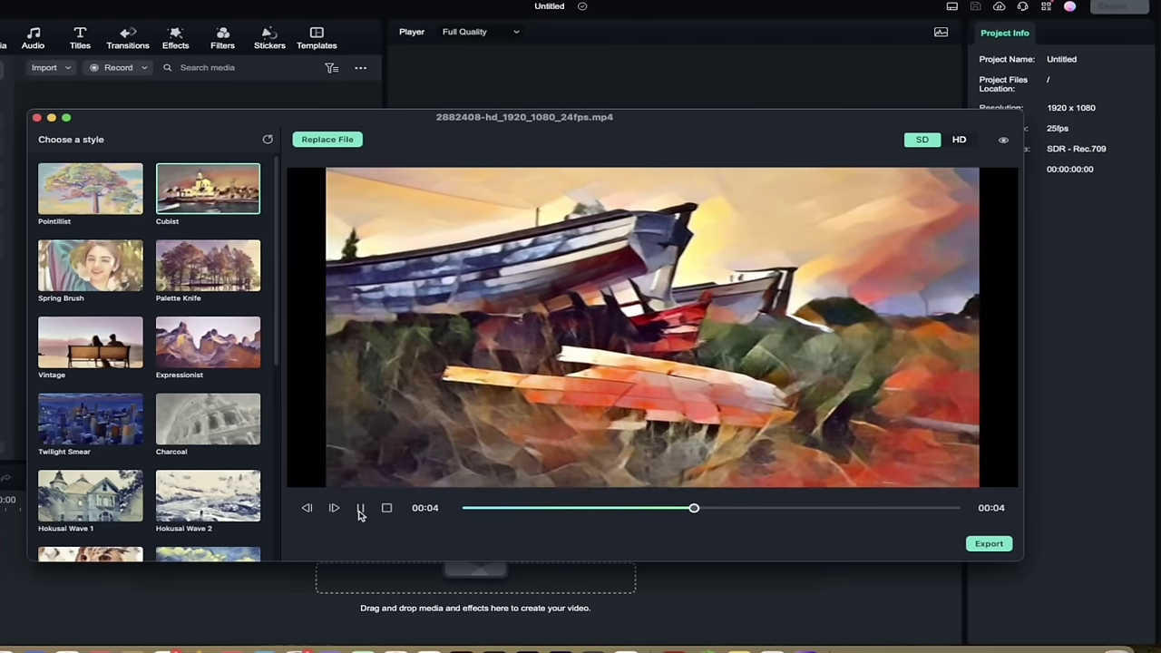
left_click(360, 510)
Try the Expressionist and Vintage styles, scrubbing the preview, then scroll further through the presets.
left_click(188, 351)
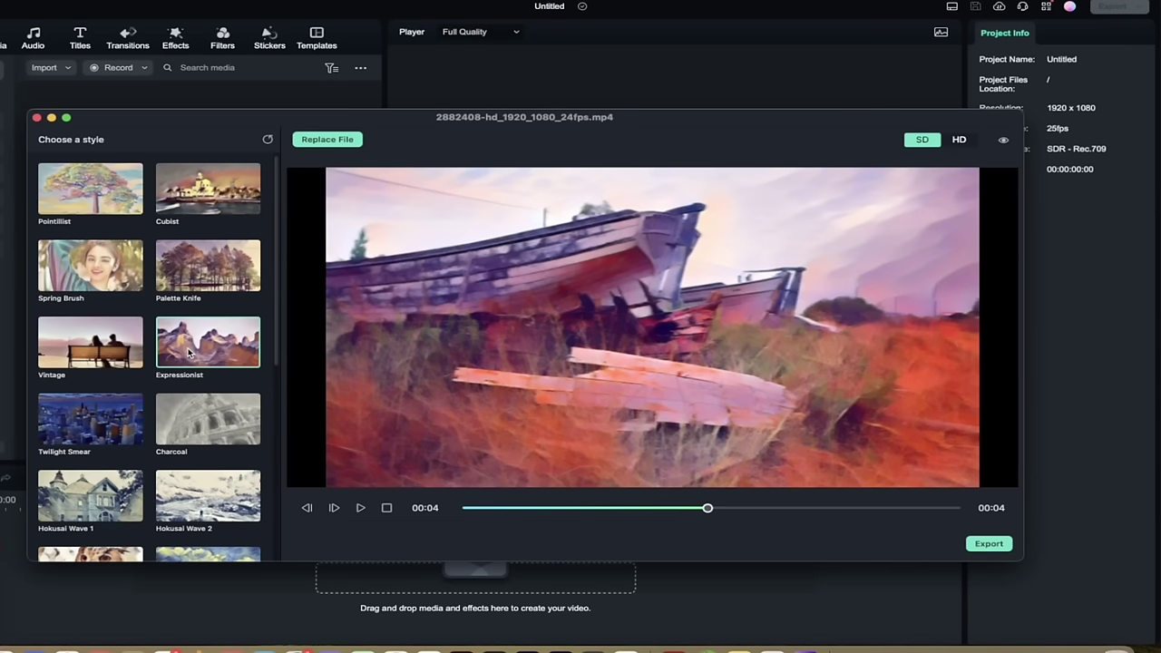
scroll(145, 363, "down", 3)
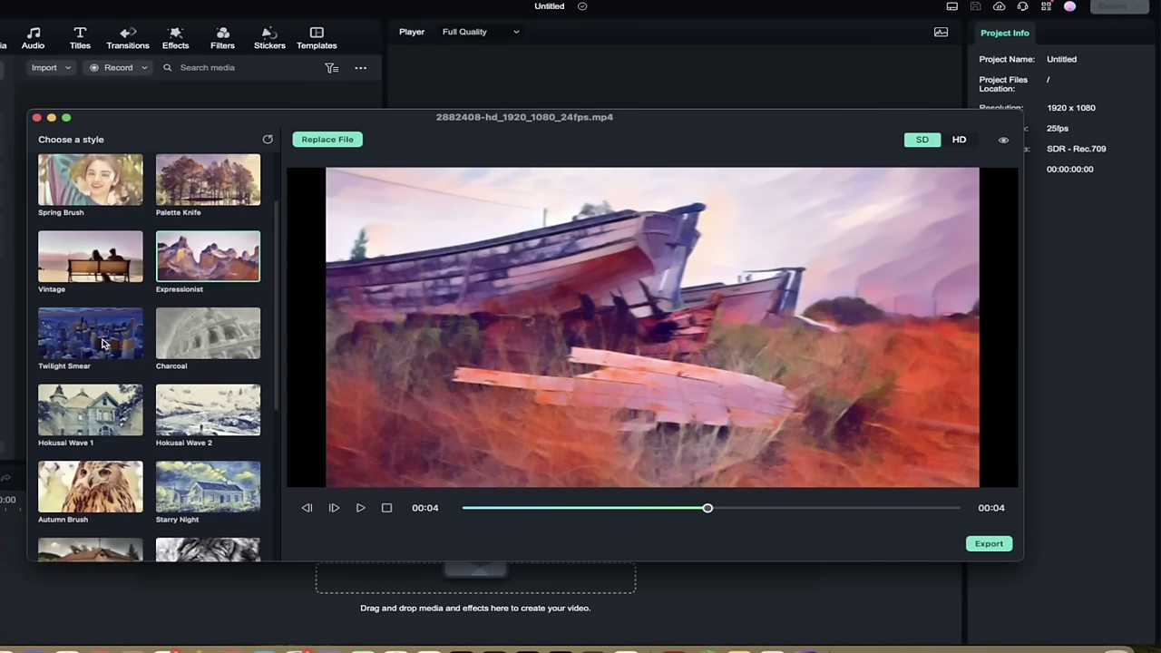
left_click(95, 257)
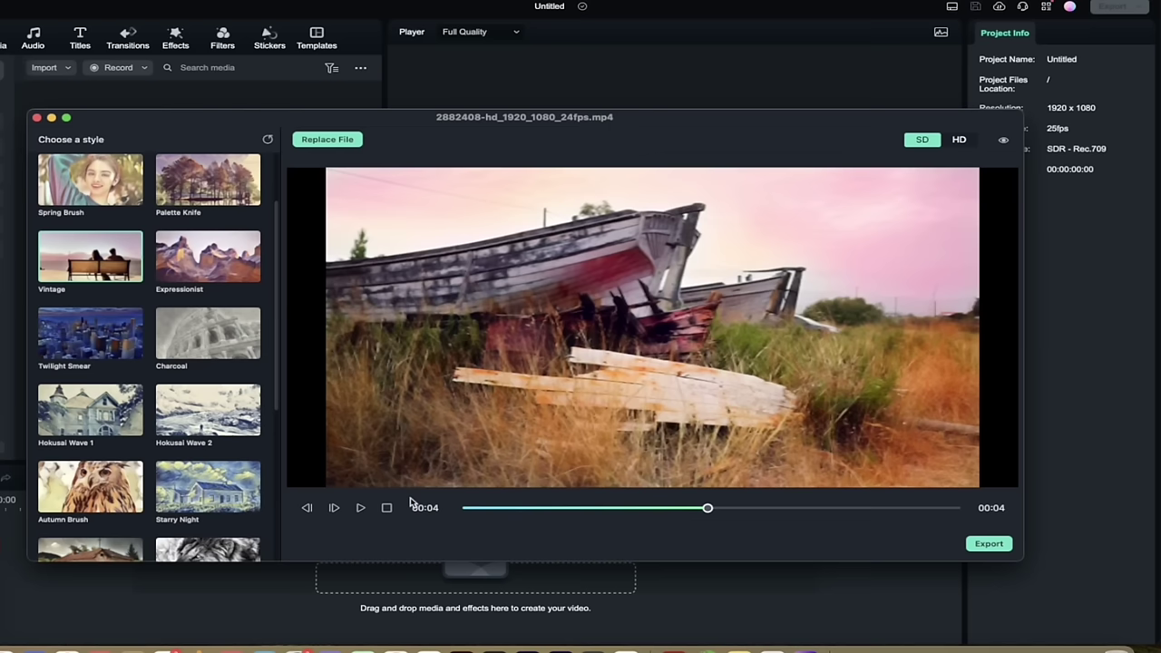
mouse_move(535, 507)
left_mouse_down()
mouse_move(502, 508)
mouse_move(578, 508)
mouse_move(542, 509)
left_mouse_up()
scroll(225, 380, "down", 2)
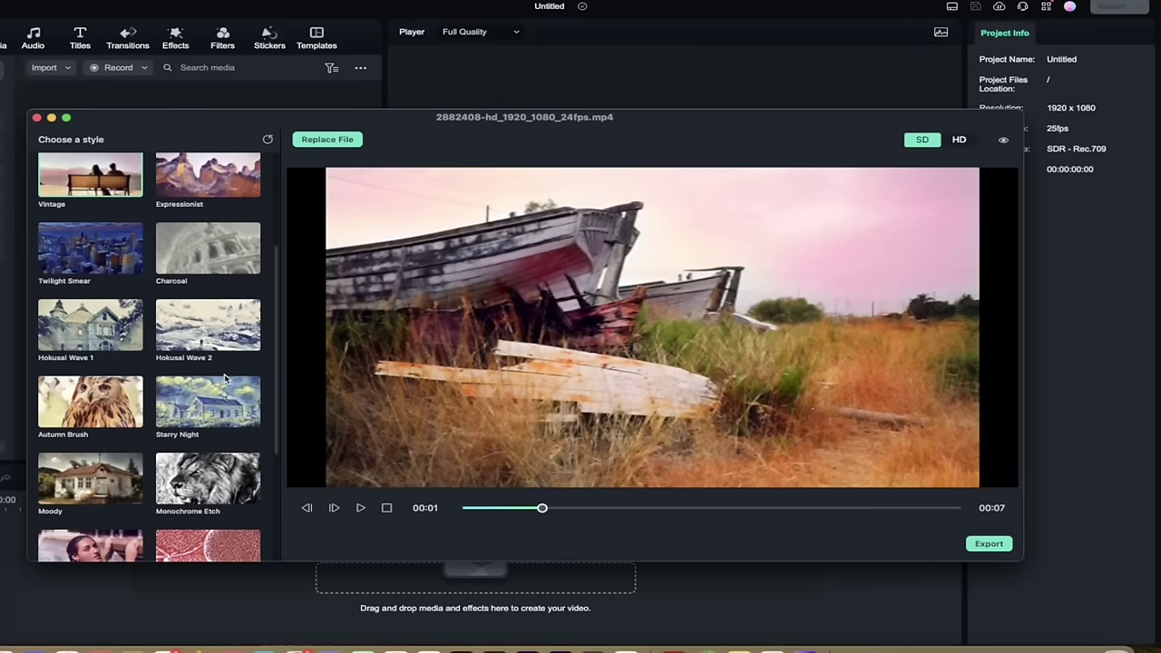
scroll(213, 326, "down", 2)
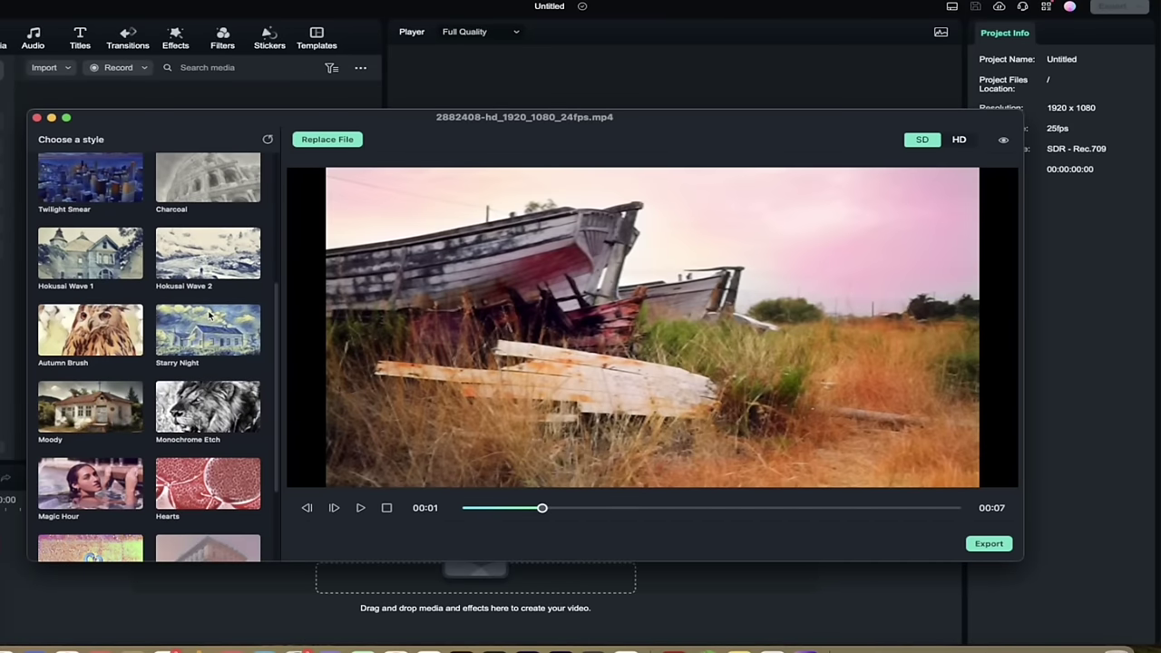
scroll(211, 312, "down", 1)
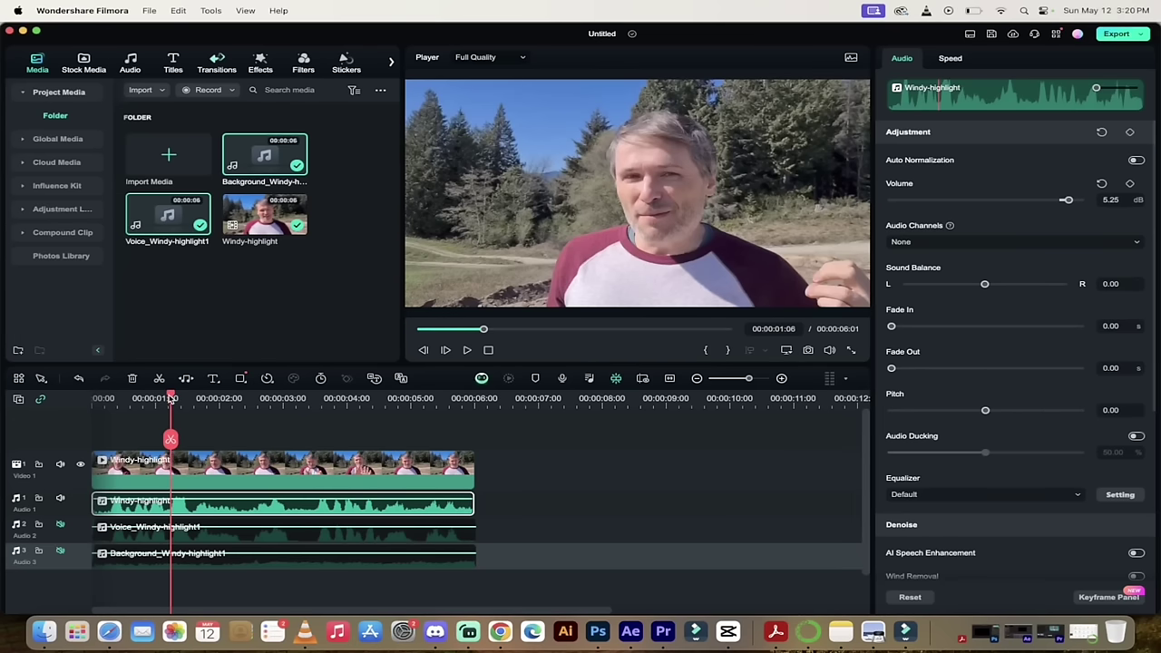
Mute the windy Audio 1 track, unmute Voice_Windy-highlight1, and replay from about 1 s.
key("space")
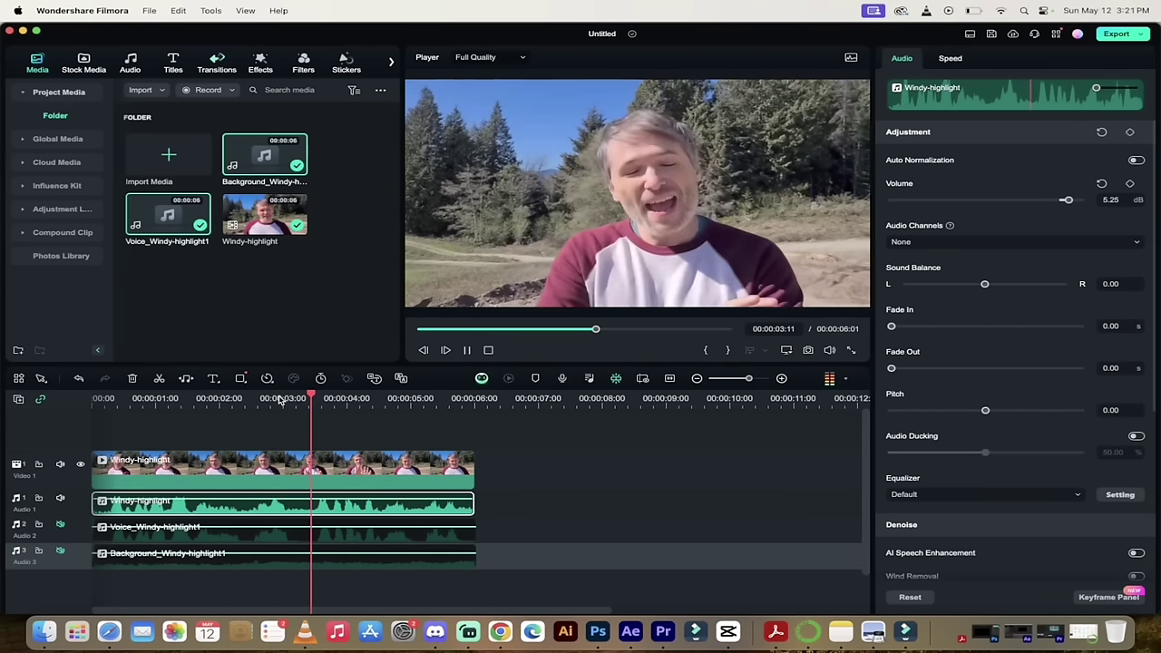
key("space")
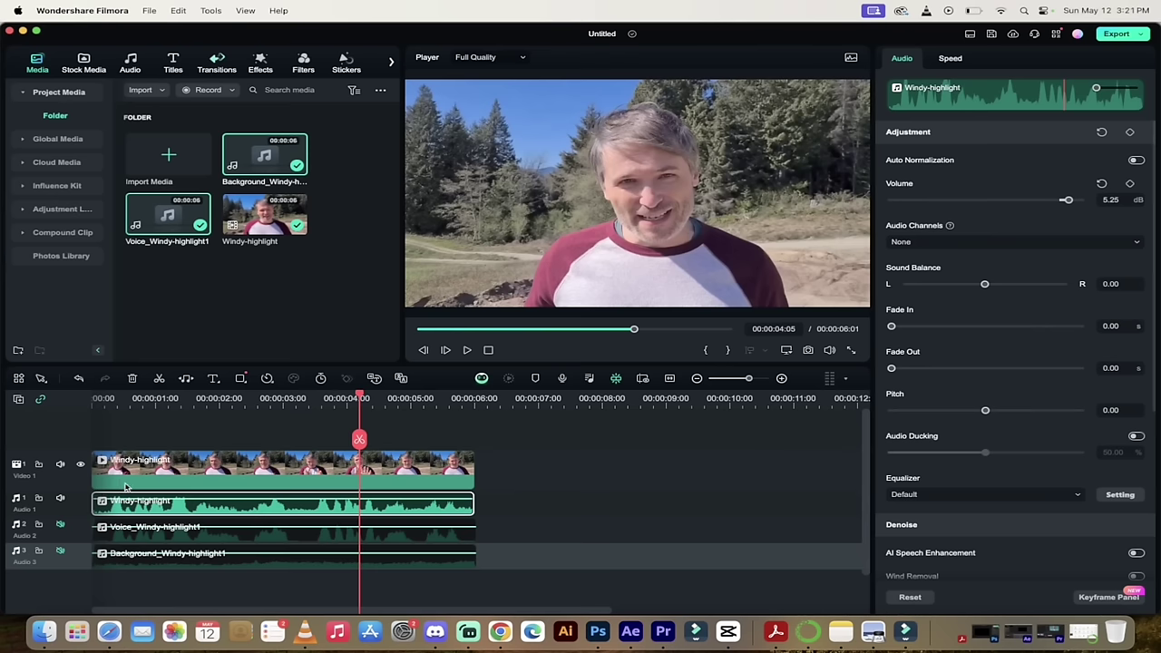
left_click(60, 498)
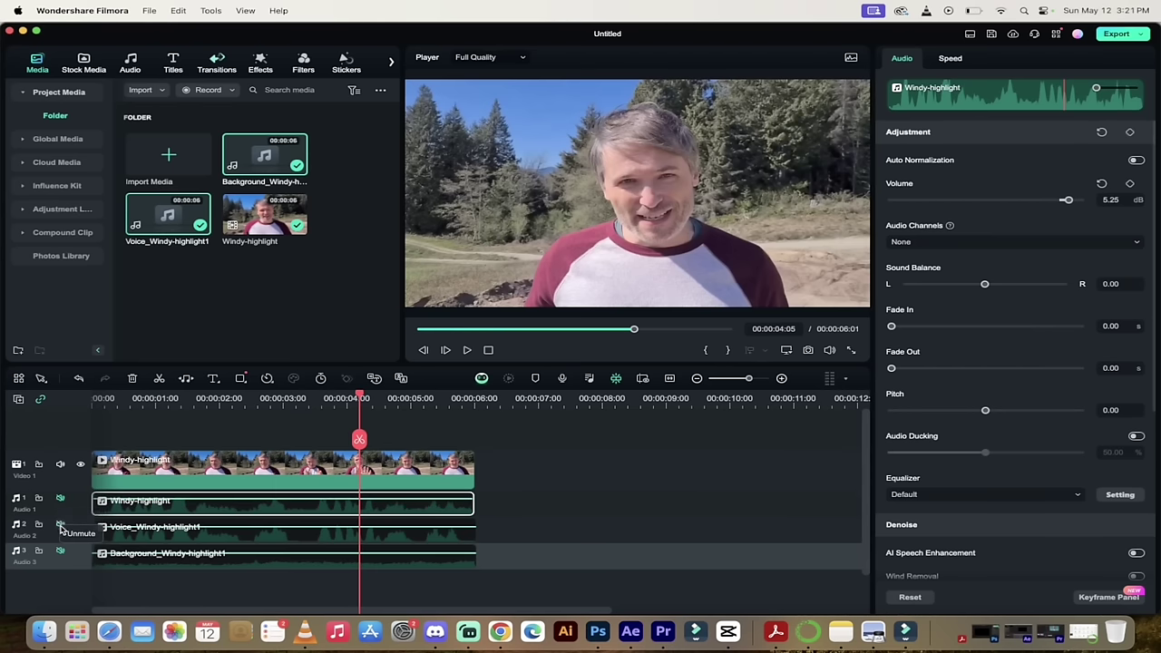
left_click(60, 525)
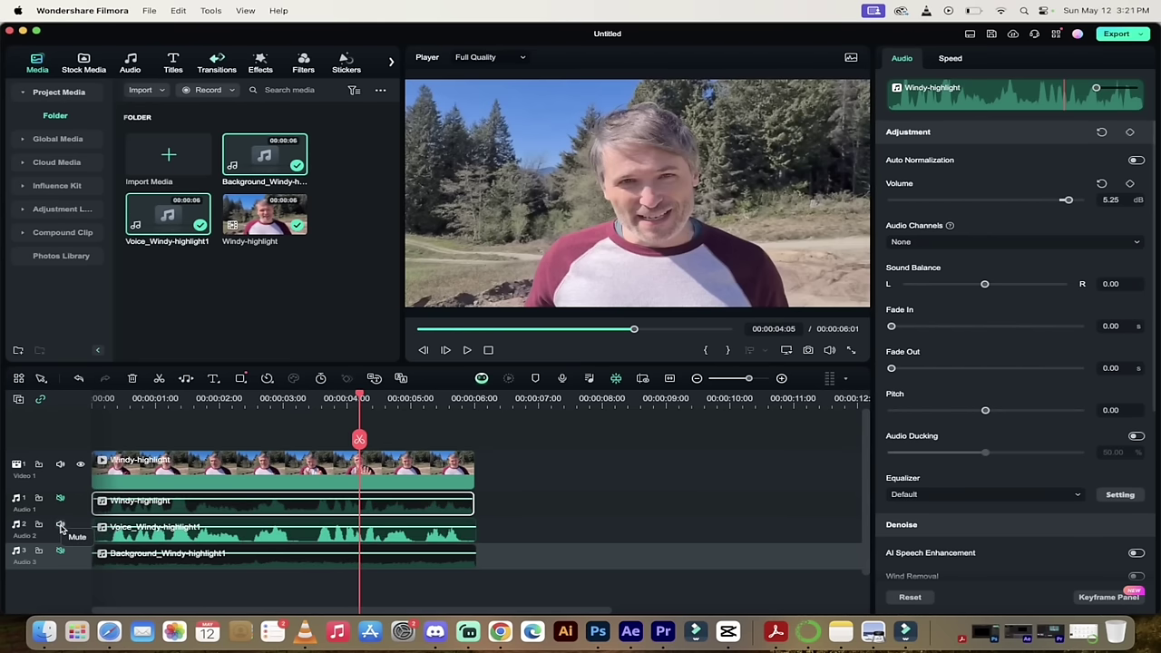
left_click(184, 401)
key("space")
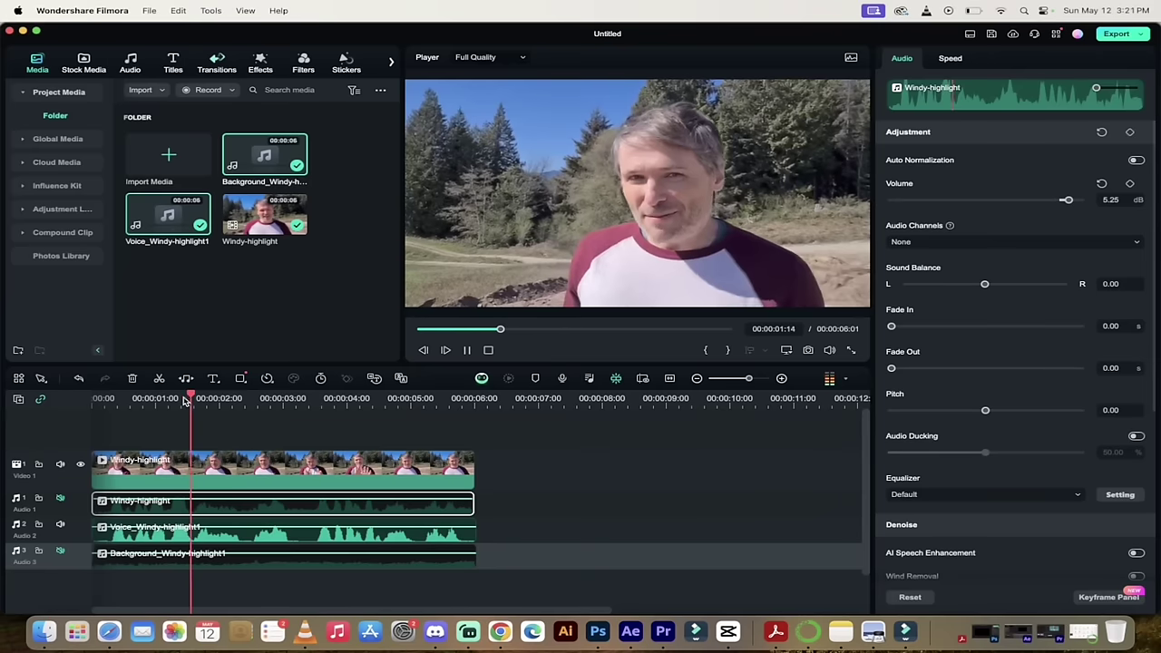
key("space")
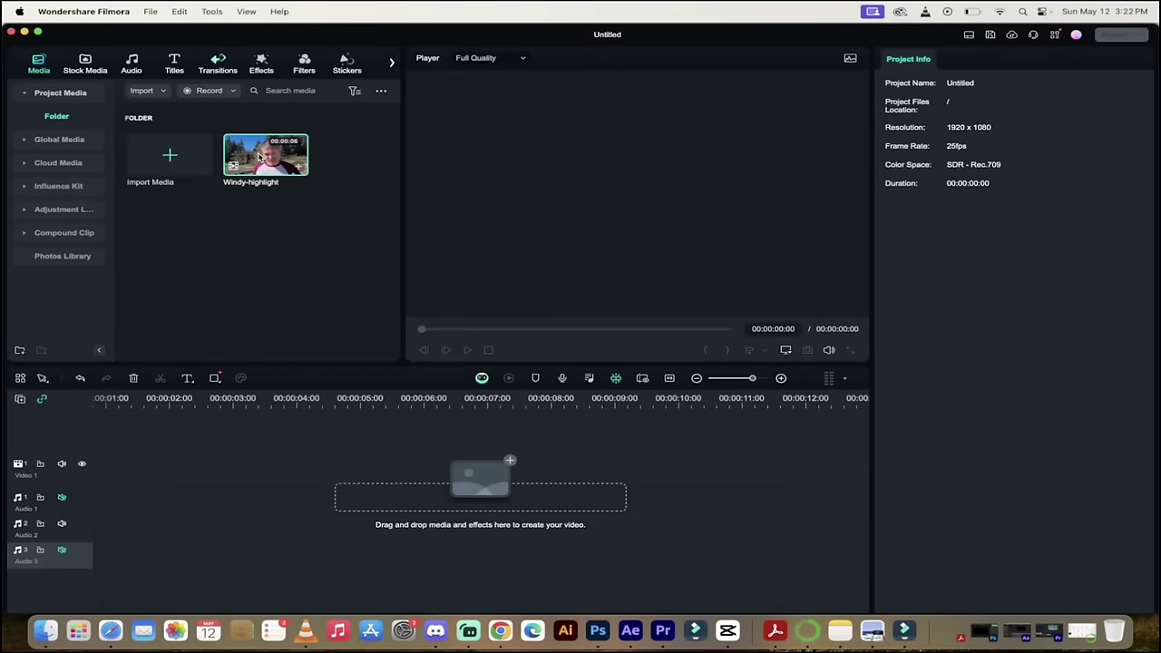
Put the Windy-highlight clip on the timeline and Detach Audio onto the Audio 1 track.
left_click_drag(260, 157, 104, 524)
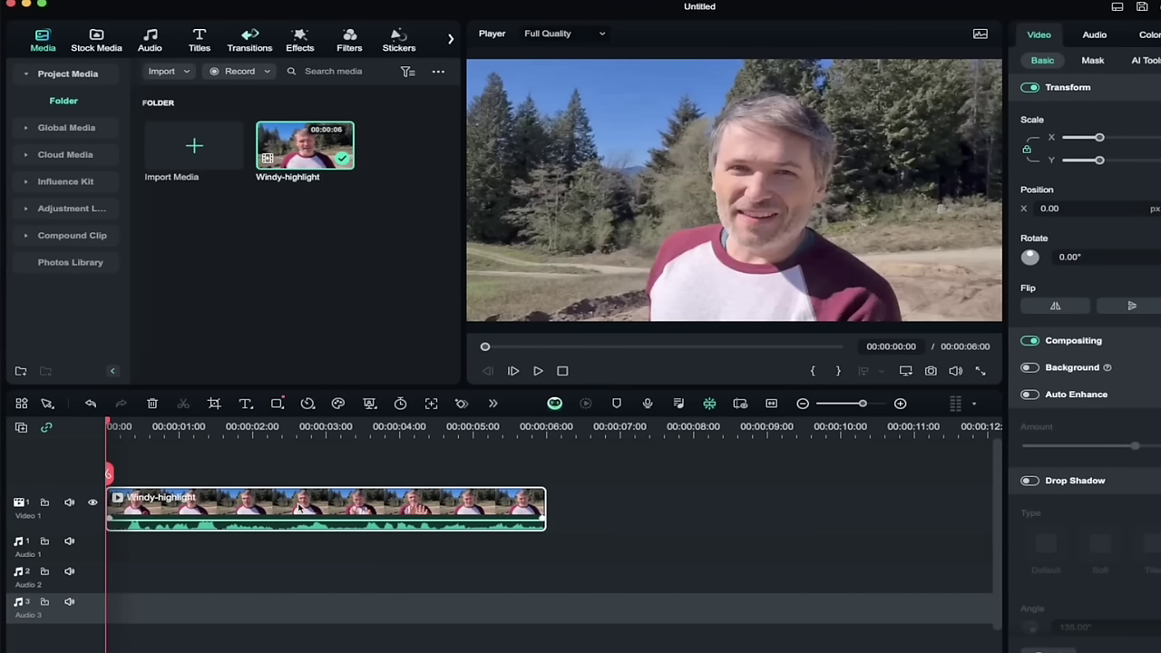
right_click(300, 509)
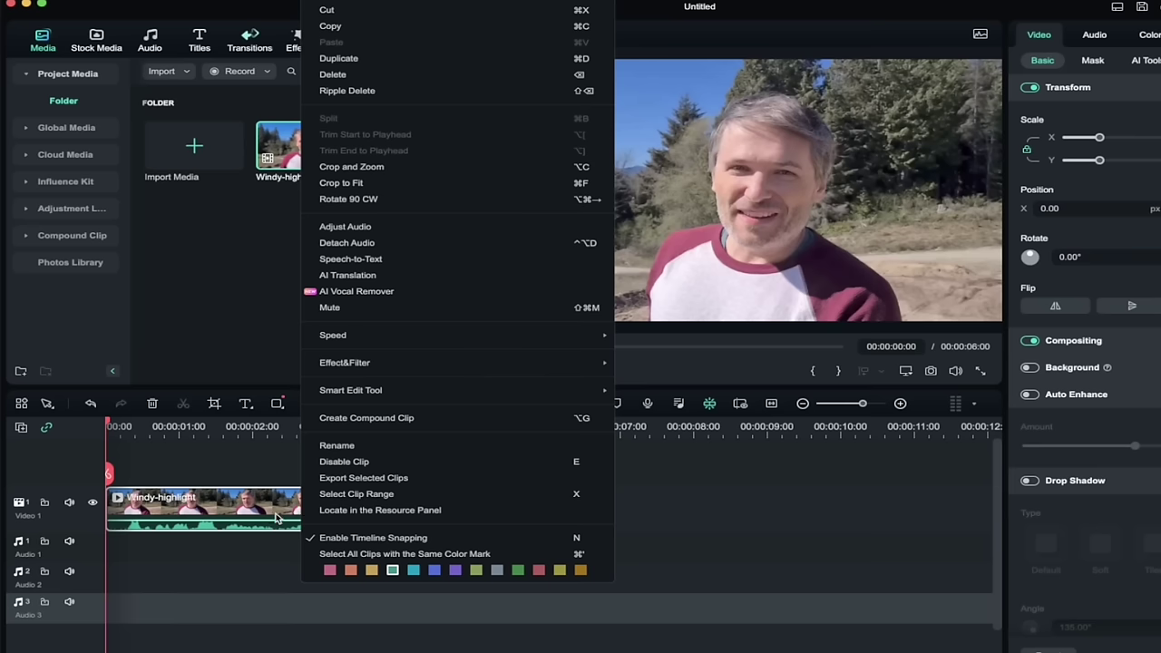
left_click(357, 245)
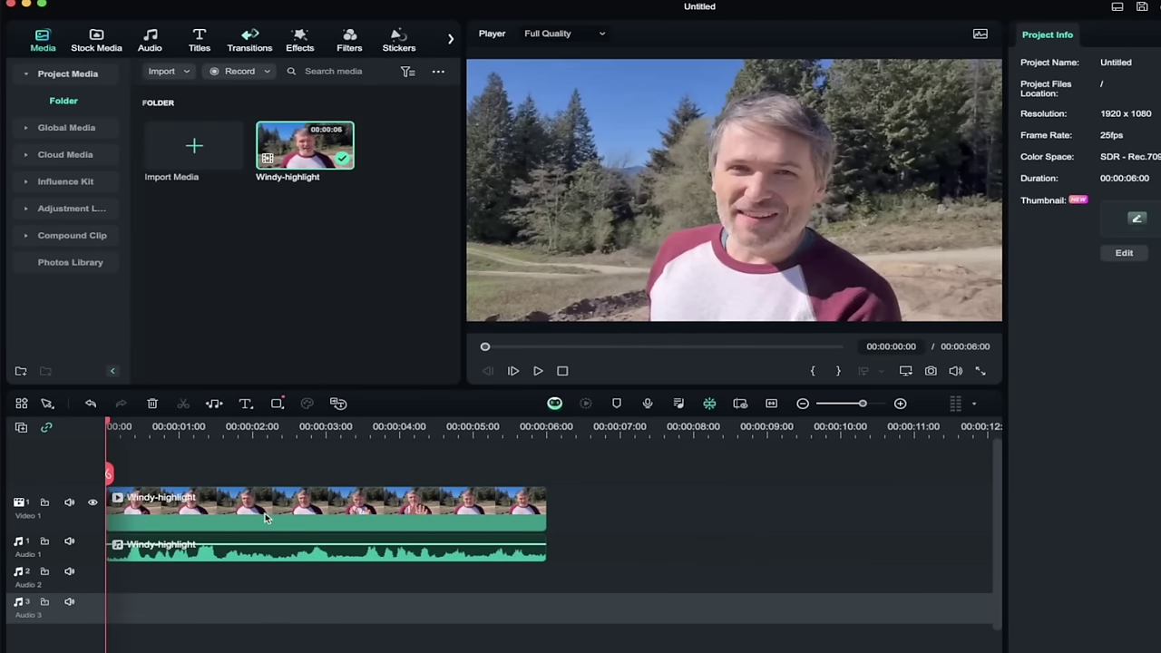
left_click(281, 496)
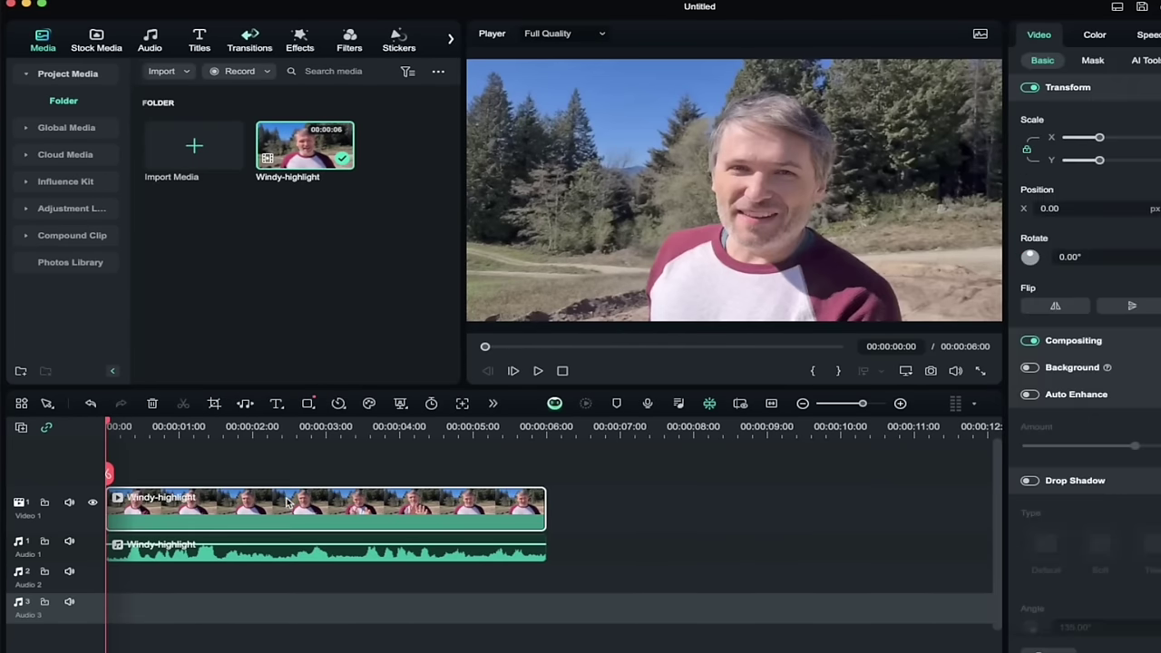
left_click(276, 549)
left_click(294, 512)
left_click(283, 552)
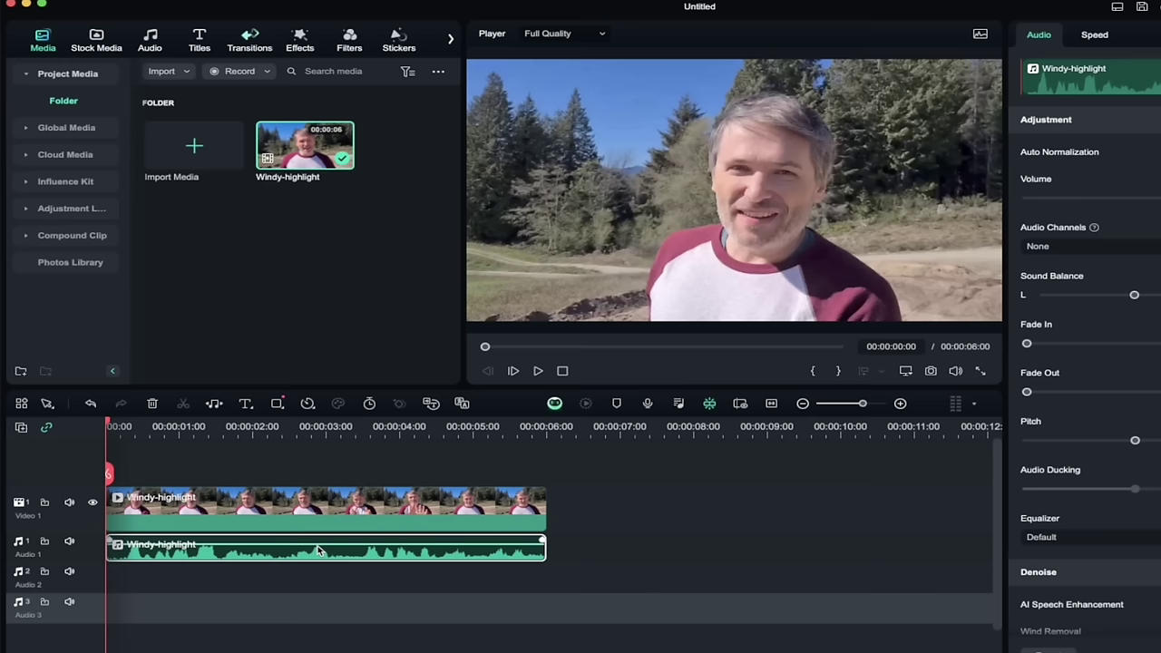
Run AI Vocal Remover on the Audio 1 clip and check the Voice and Background results.
right_click(317, 552)
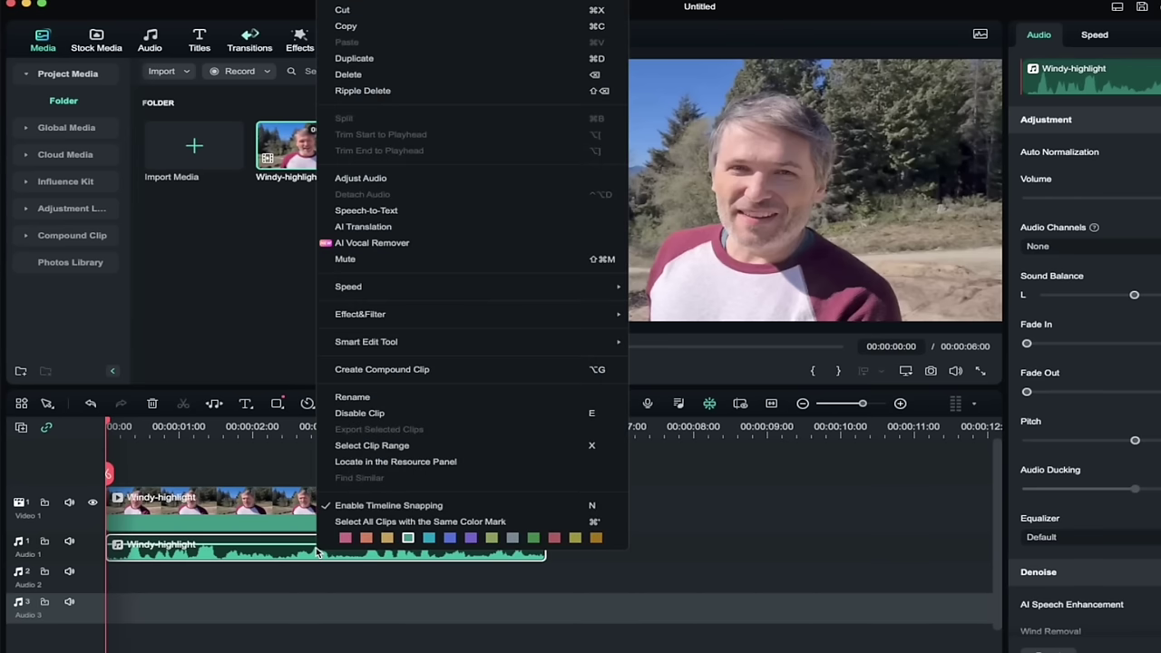
left_click(400, 245)
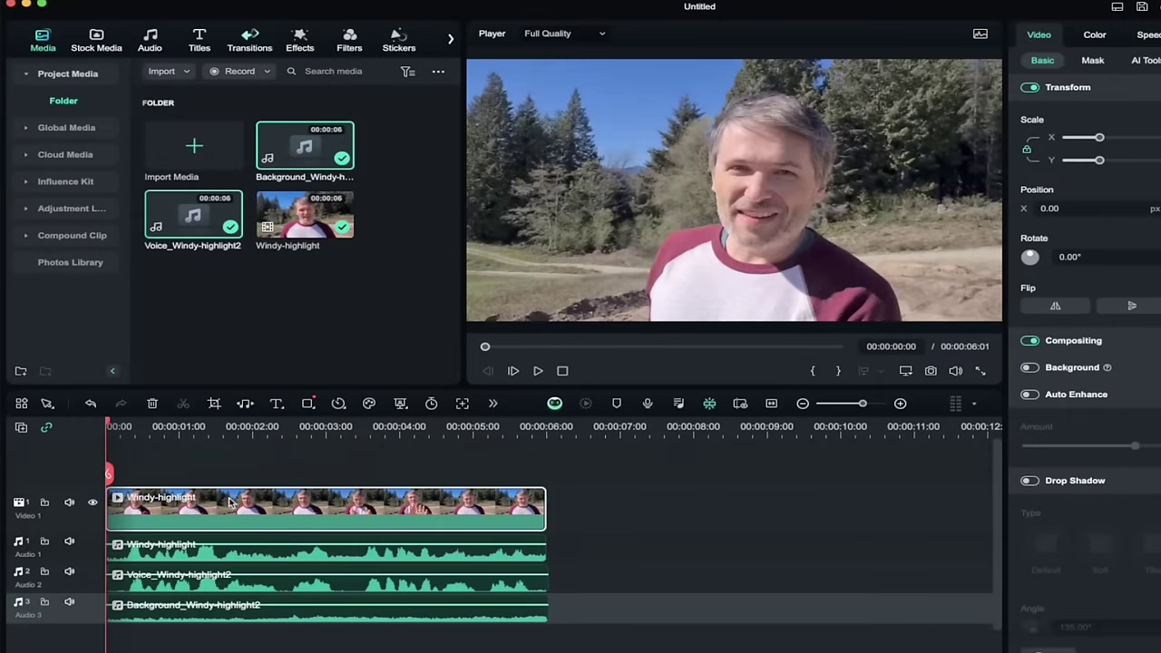
left_click(216, 554)
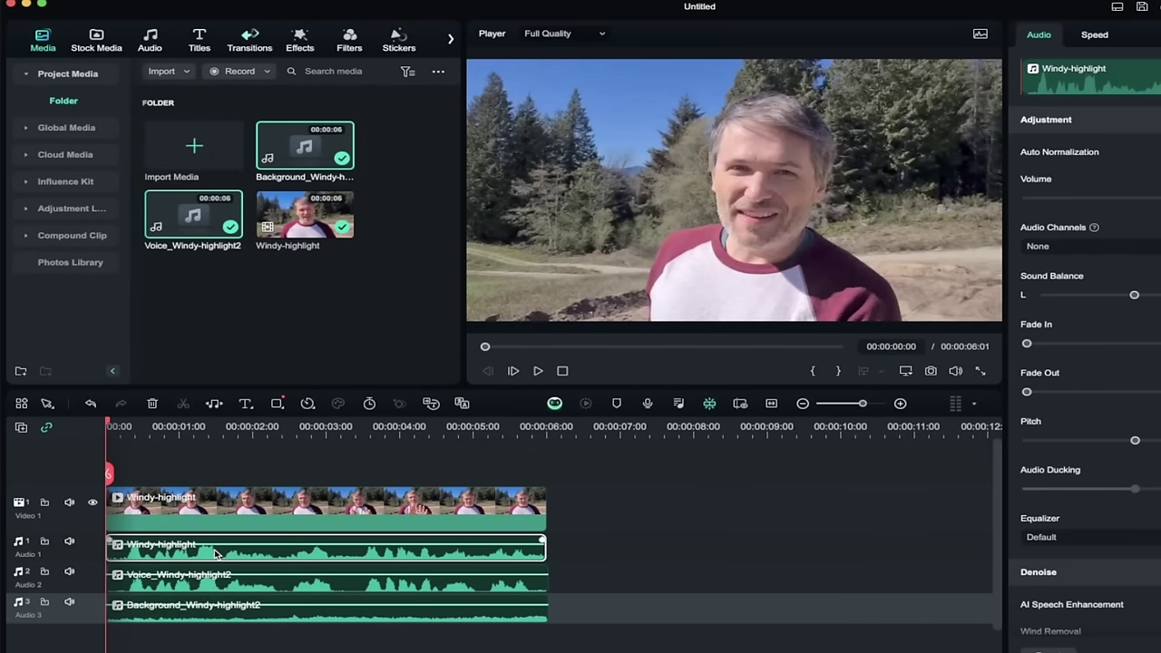
left_click(254, 576)
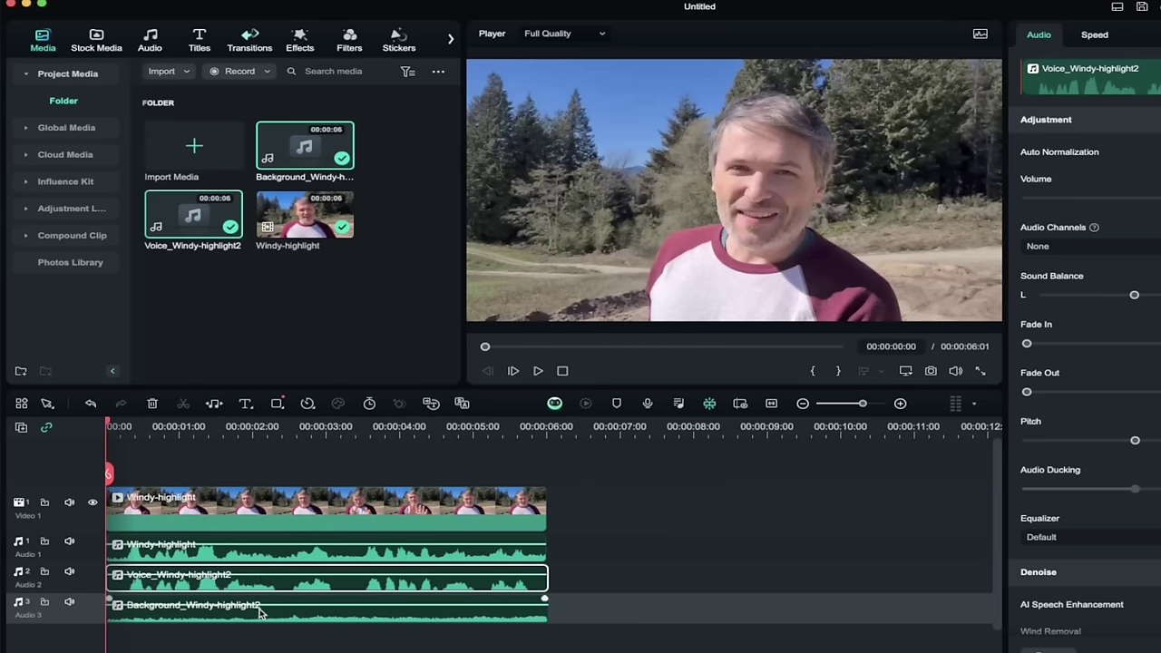
left_click(277, 609)
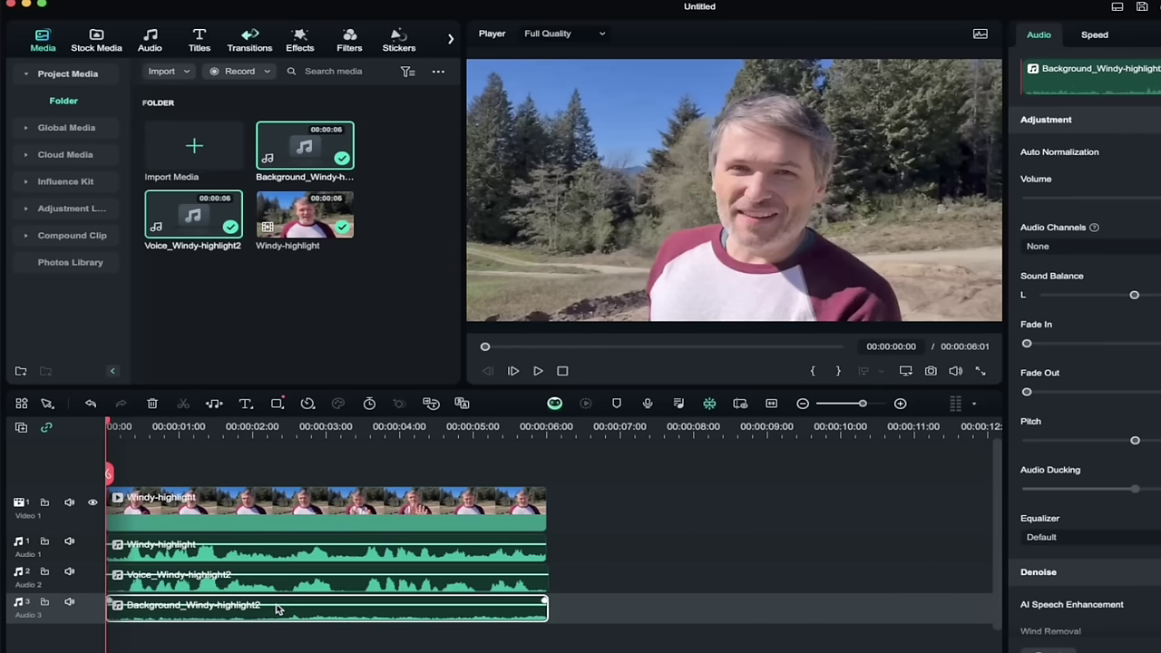
left_click(260, 555)
left_click(207, 525)
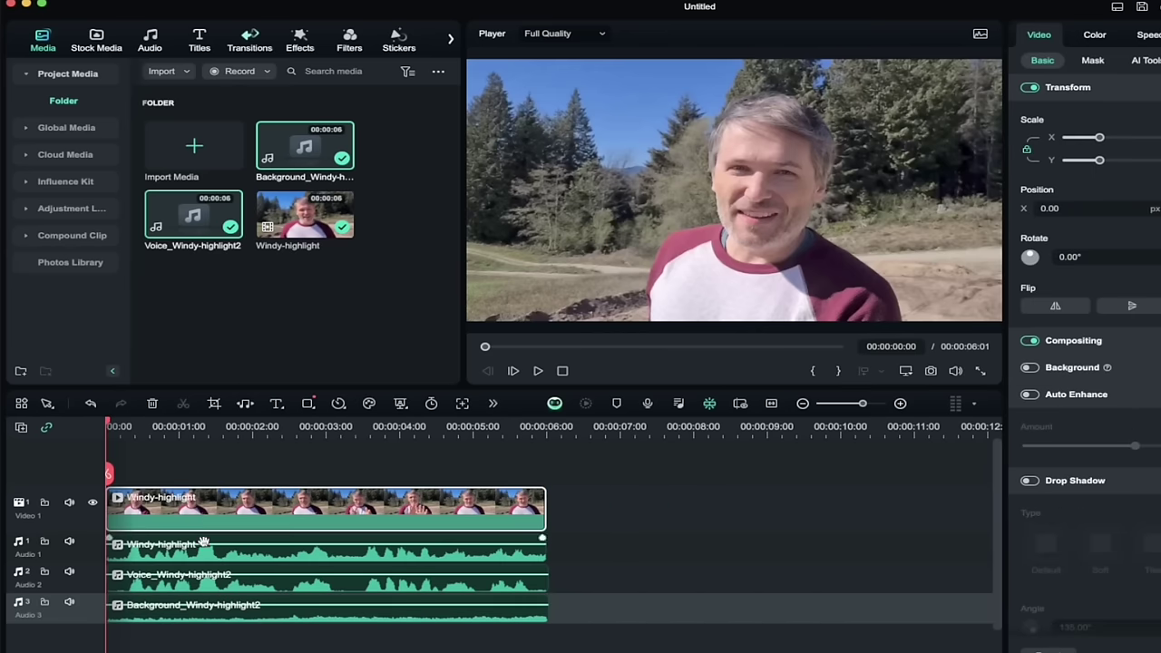
Mute the video, original audio and voice tracks, then play the background track alone.
left_click(69, 501)
left_click(69, 540)
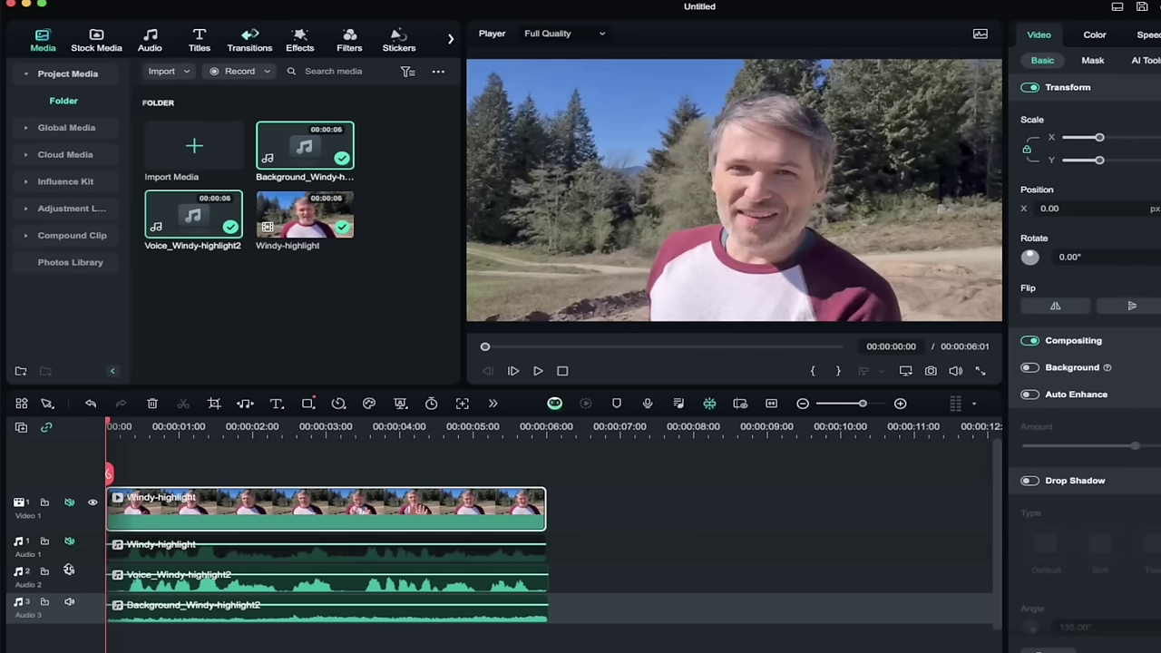
left_click(68, 571)
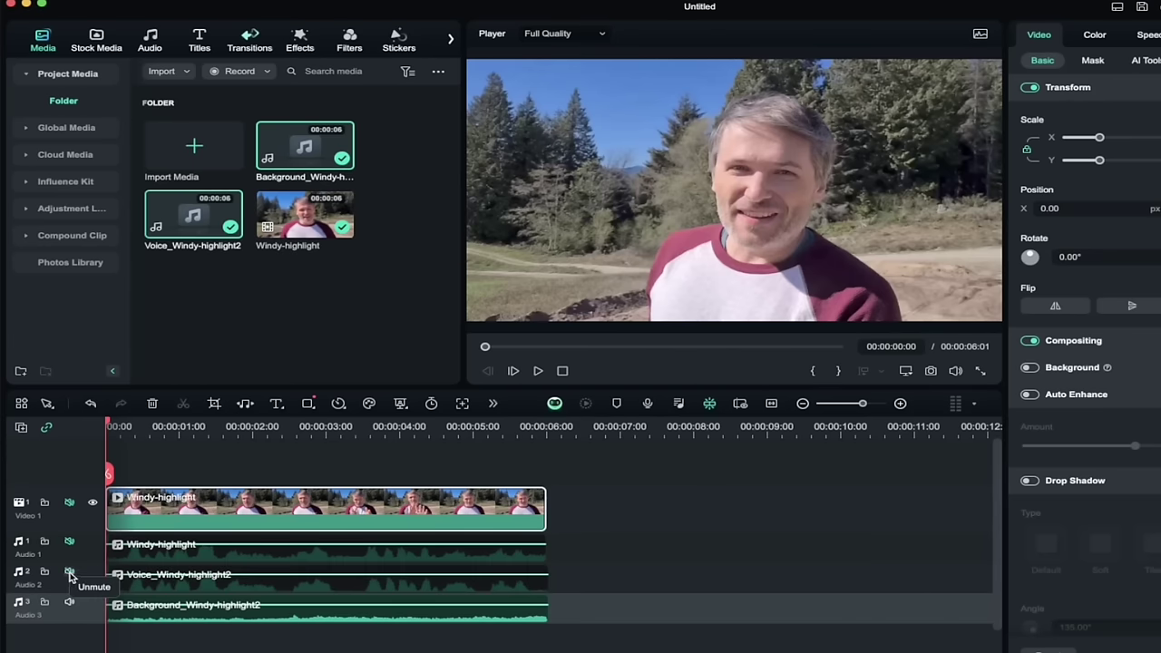
key("space")
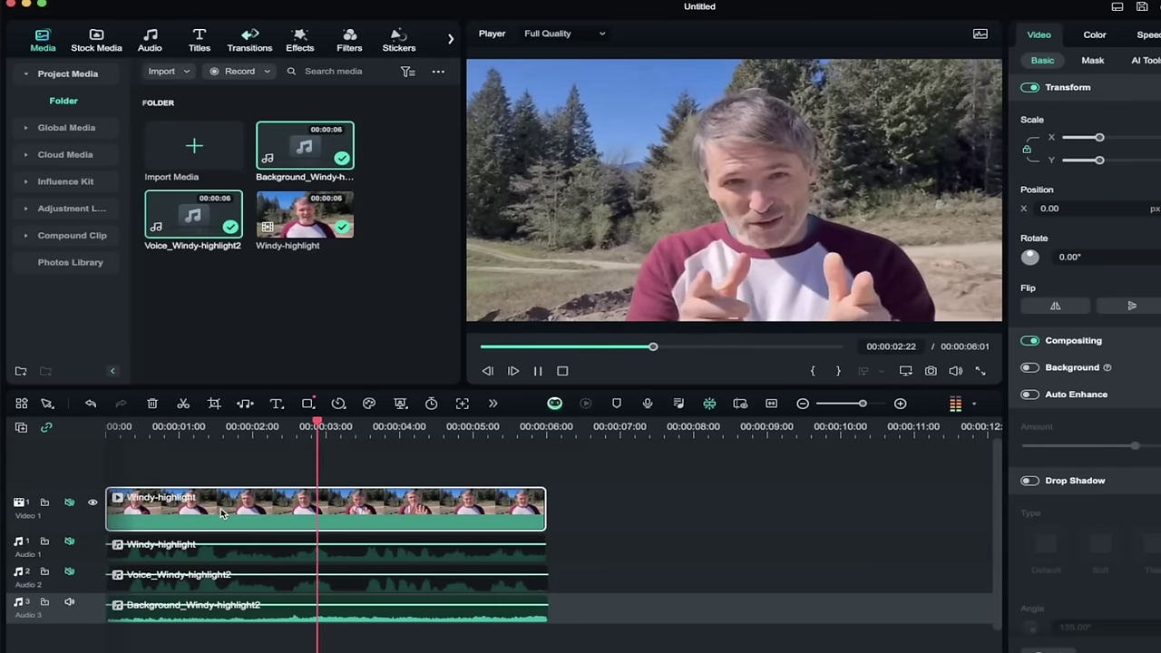
key("space")
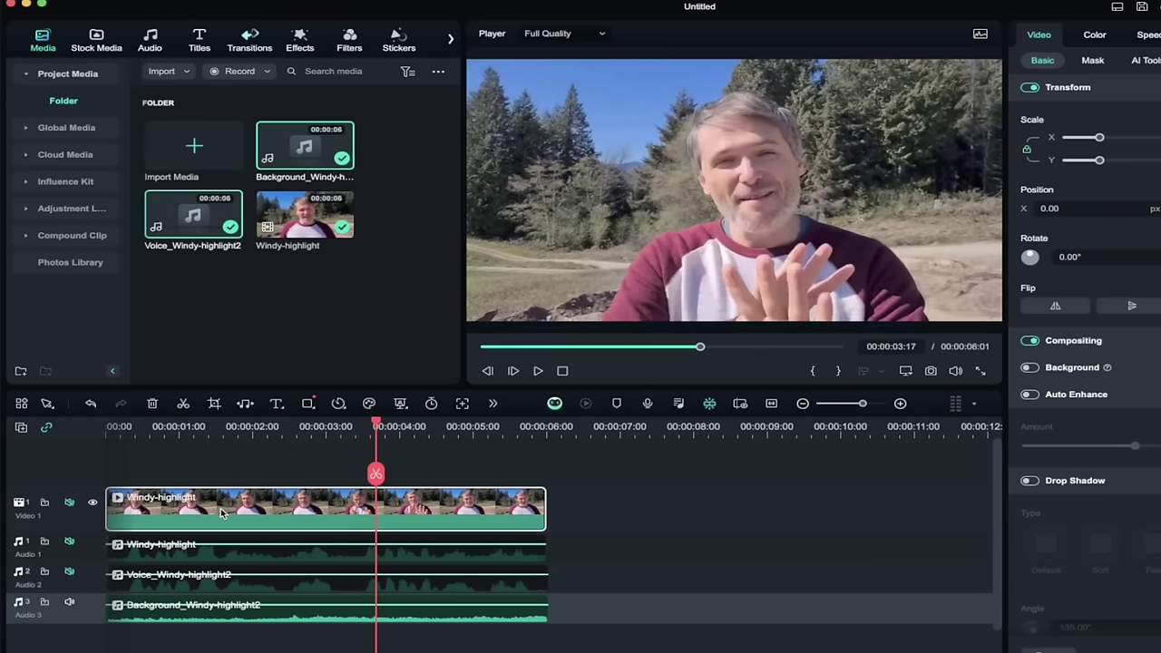
Mute the background and original audio, keeping the voice audible, and play from the start.
left_click(69, 571)
left_click(69, 541)
left_click(69, 501)
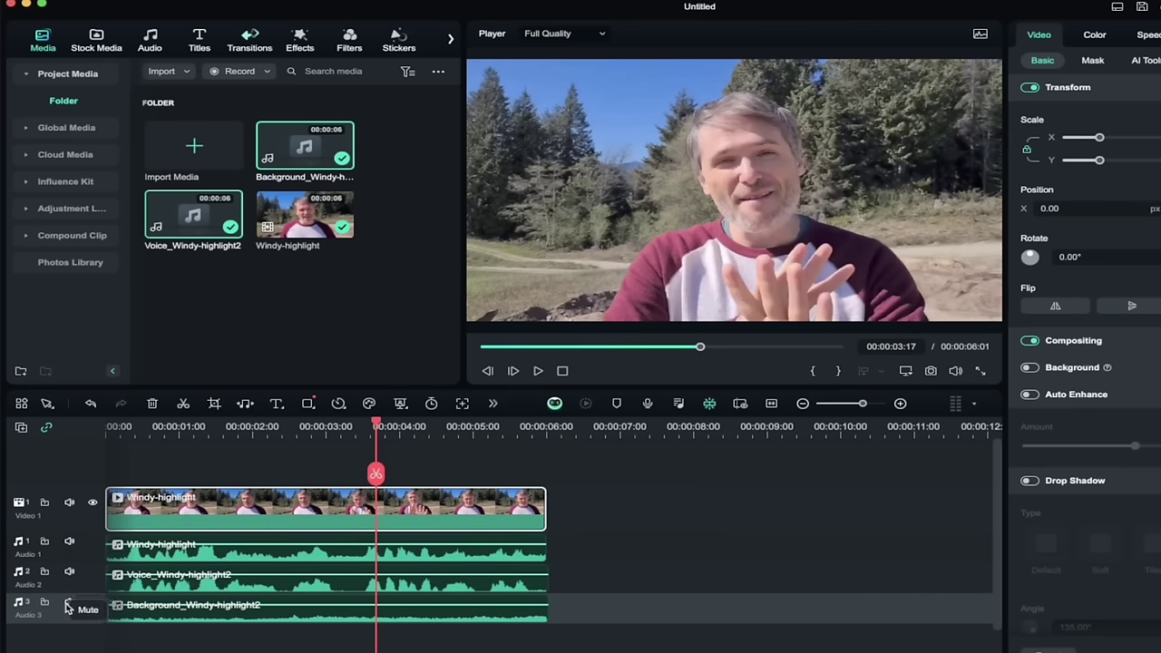
left_click(69, 603)
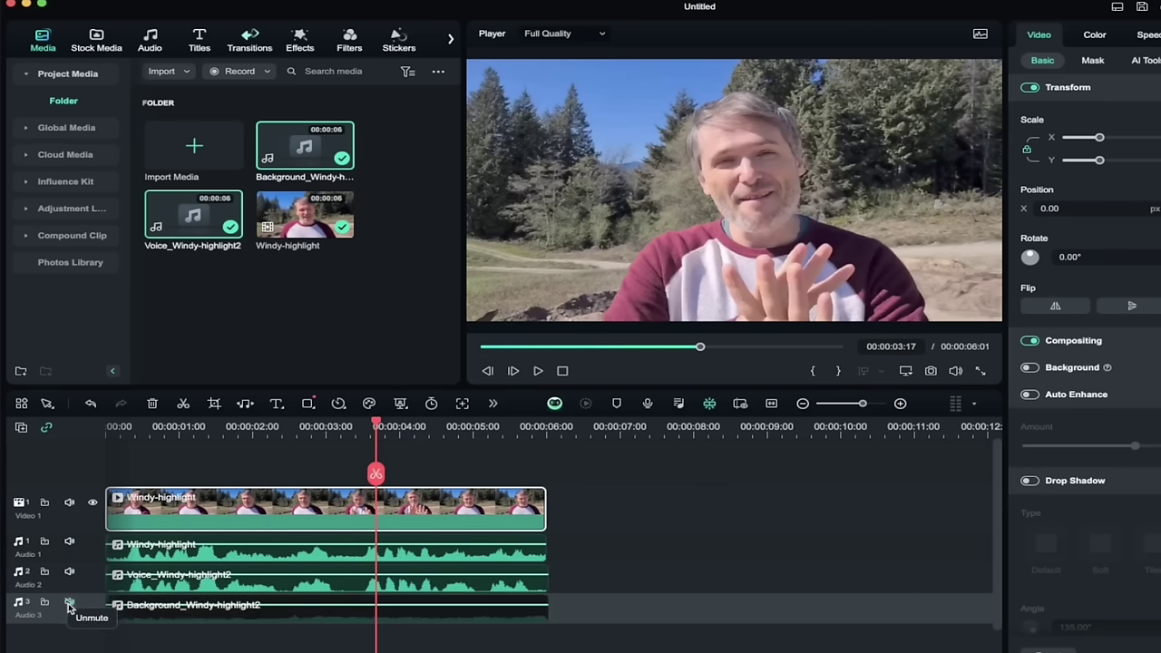
left_click(69, 541)
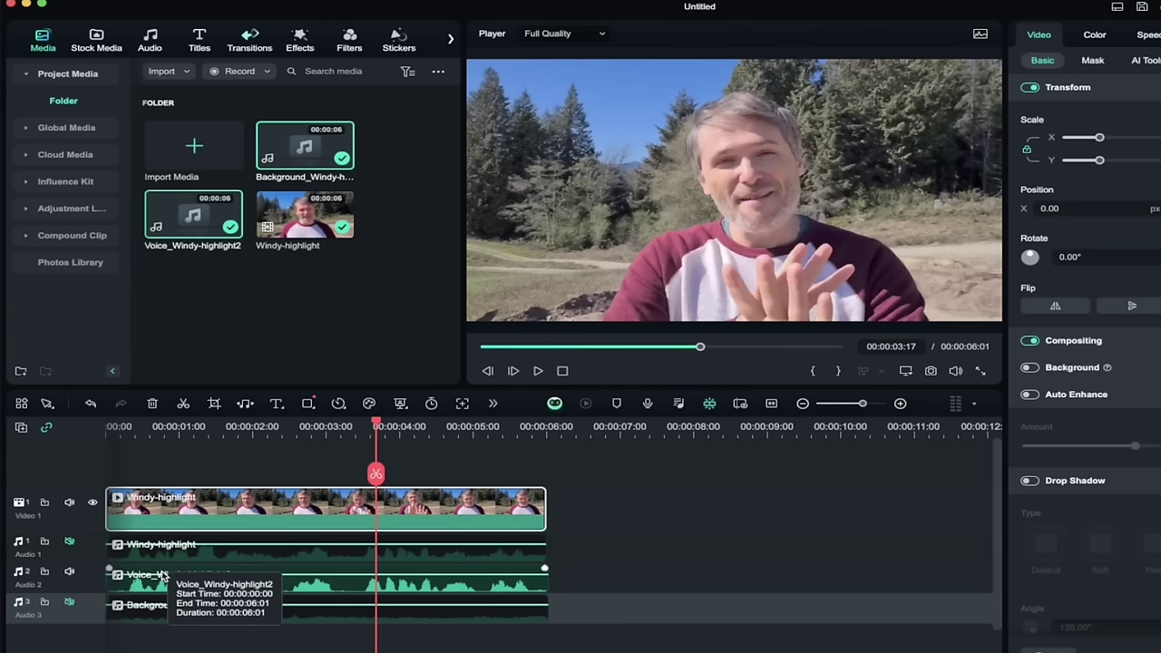
scroll(149, 431, "down", 2)
scroll(148, 431, "up", 2)
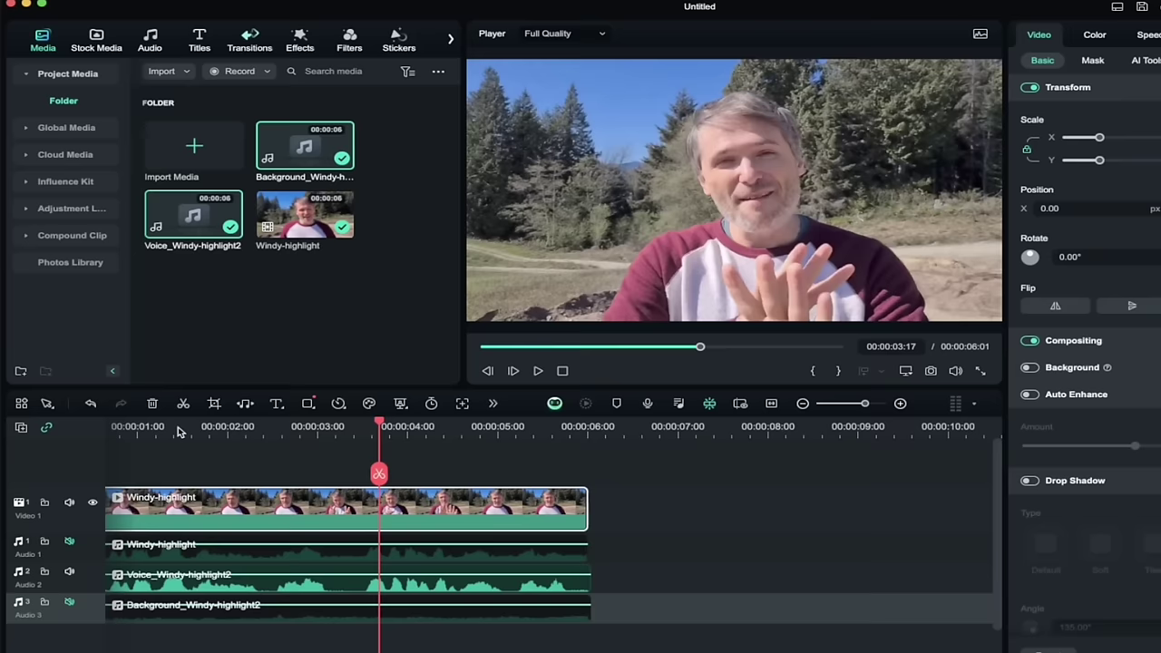
scroll(136, 428, "down", 2)
left_click(115, 427)
key("space")
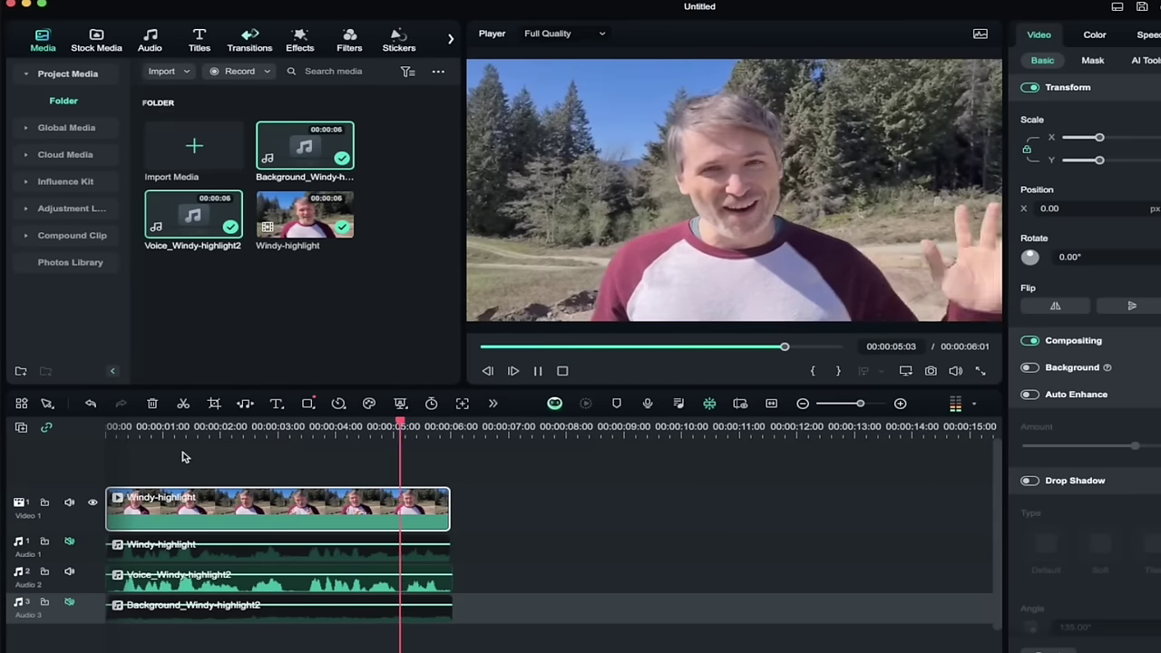
key("space")
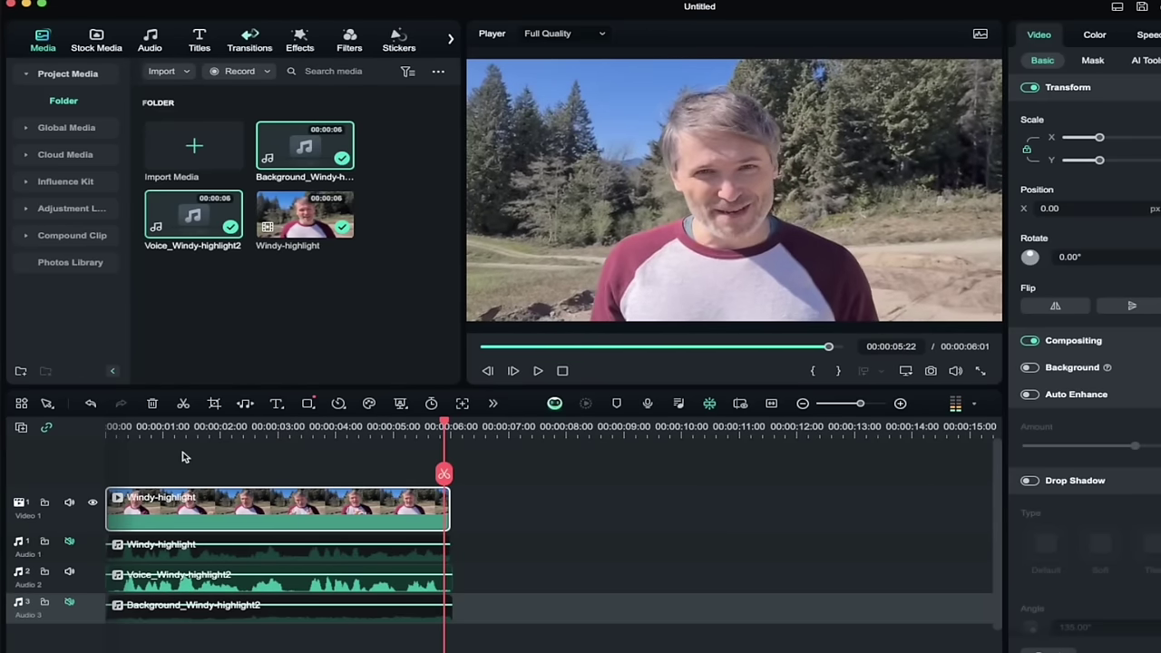
left_click(242, 555)
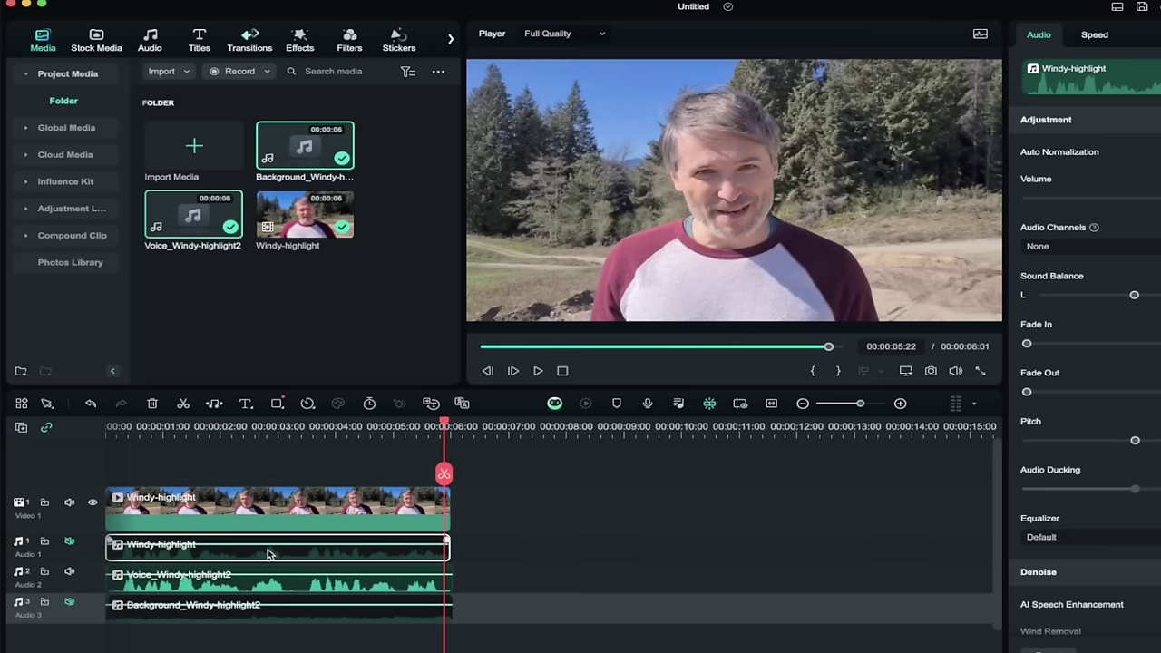
Delete the original and background clips, move Voice_Windy-highlight2 onto Audio 1, unmute and play.
key("Delete")
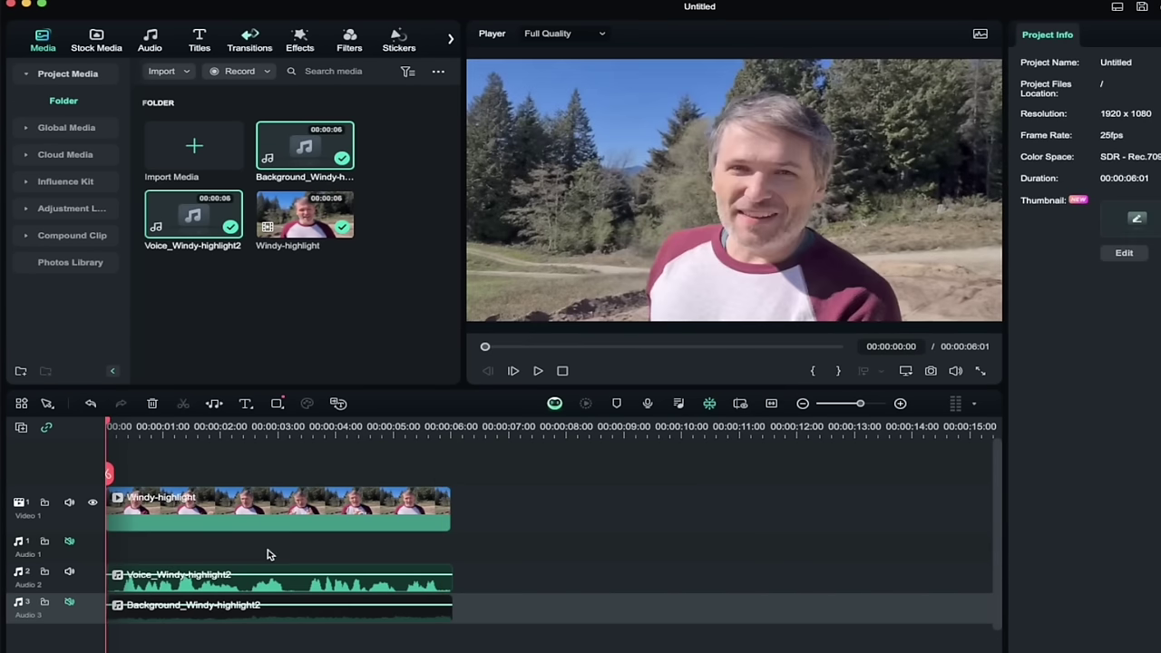
left_click(217, 606)
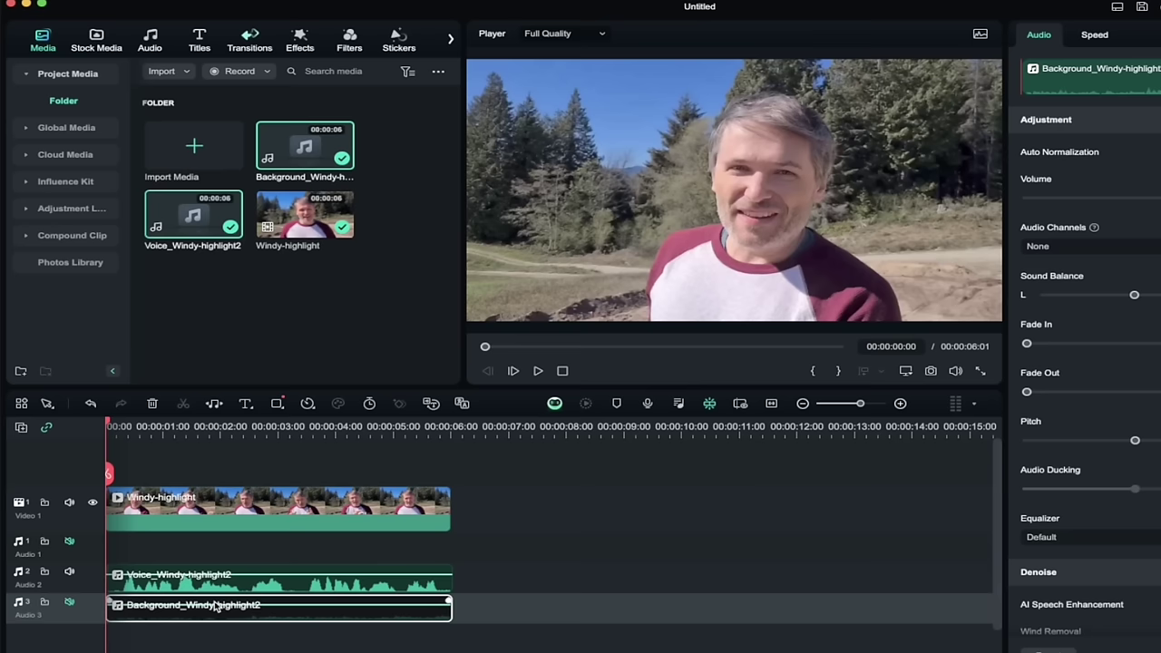
key("Delete")
left_click_drag(167, 580, 163, 548)
left_click(69, 544)
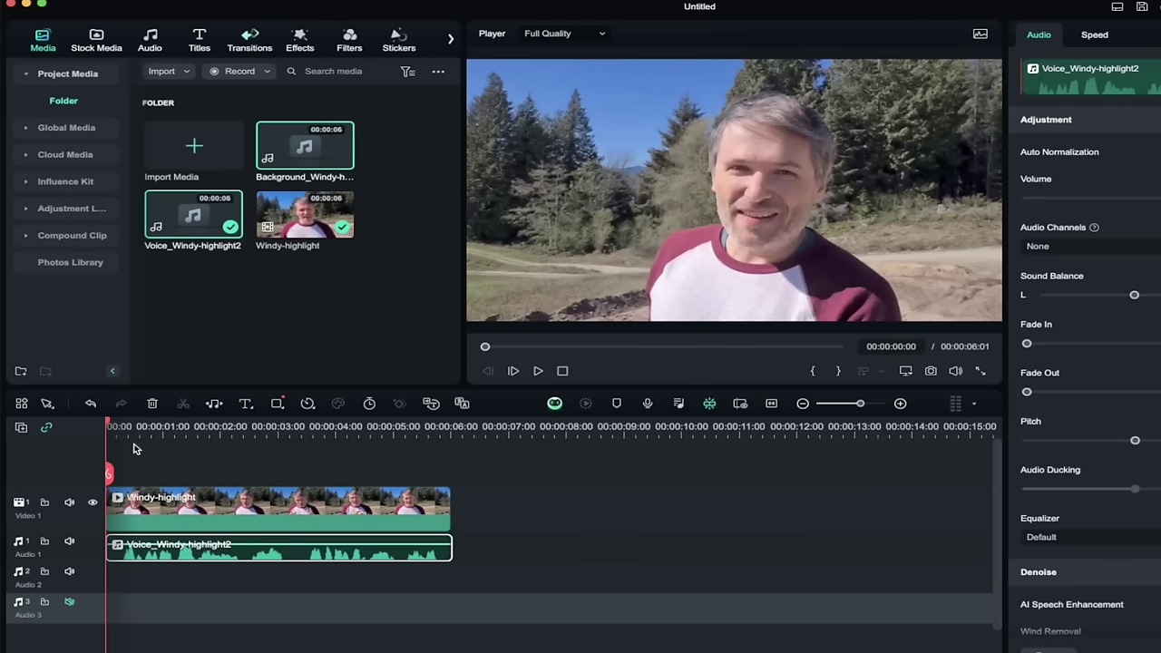
key("space")
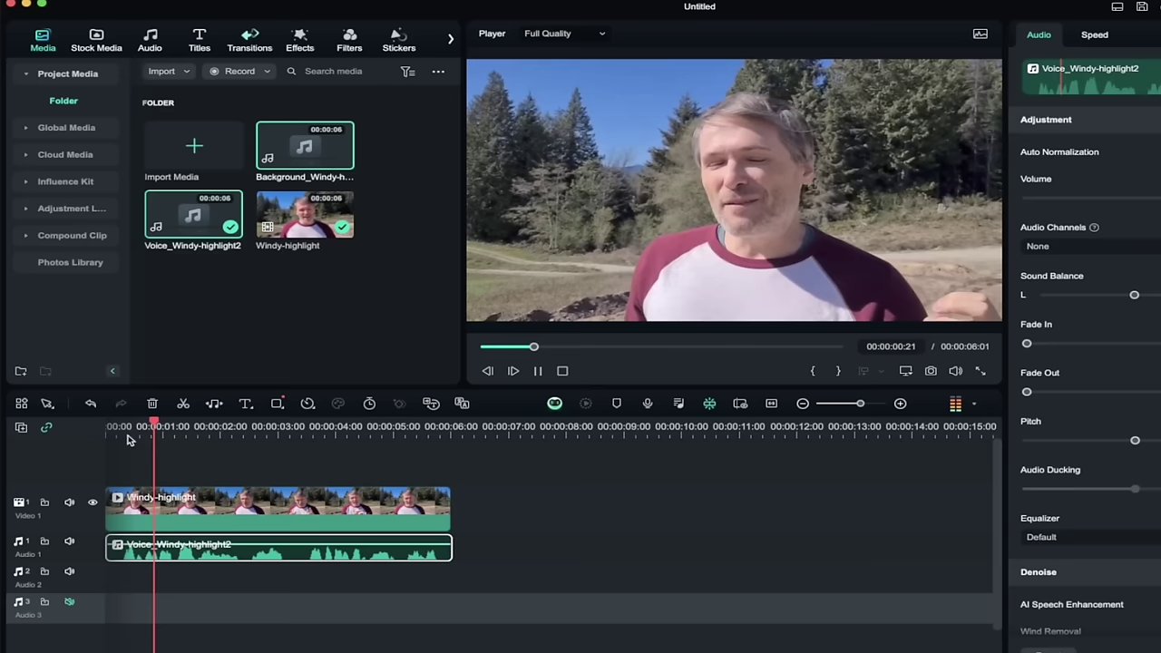